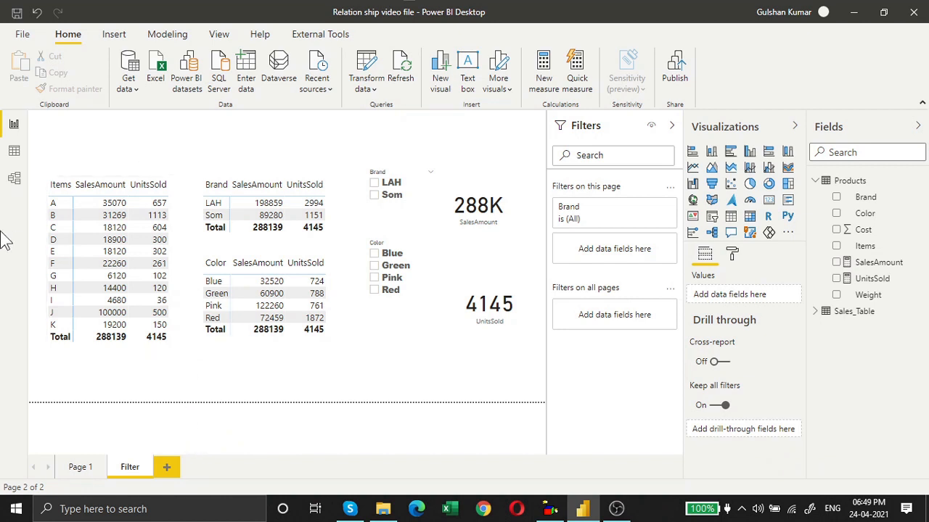
# Examine the relationship between Products and Sales_Table and the data in both tables, including the Amount column's formula
pyautogui.click(14, 150)
pyautogui.click(14, 177)
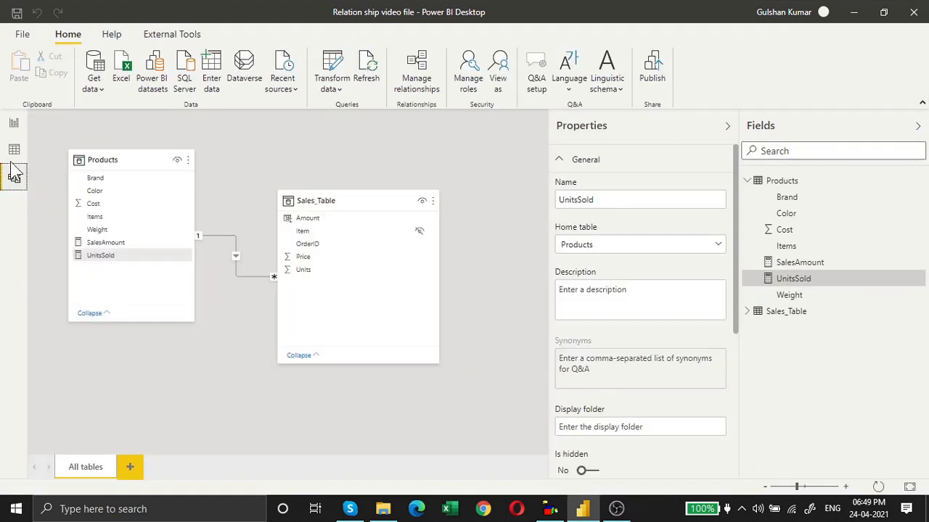
pyautogui.click(13, 151)
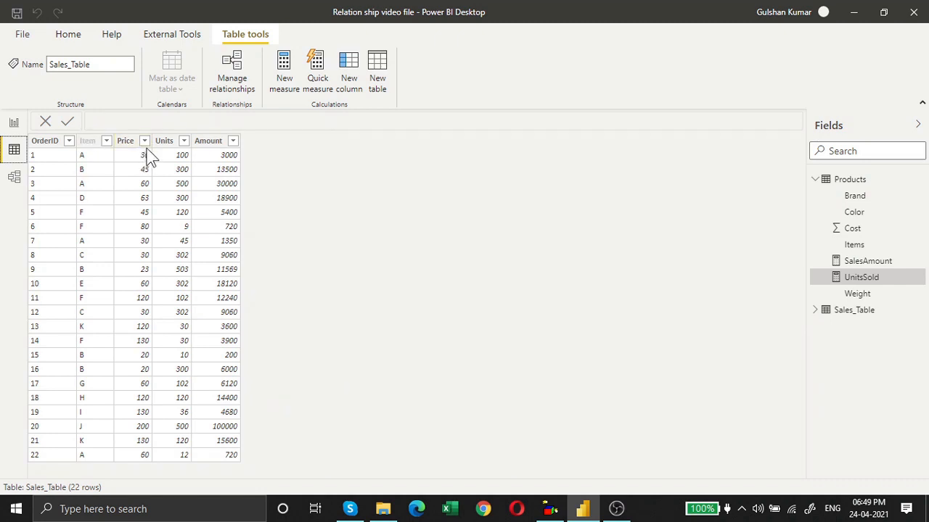
pyautogui.click(214, 142)
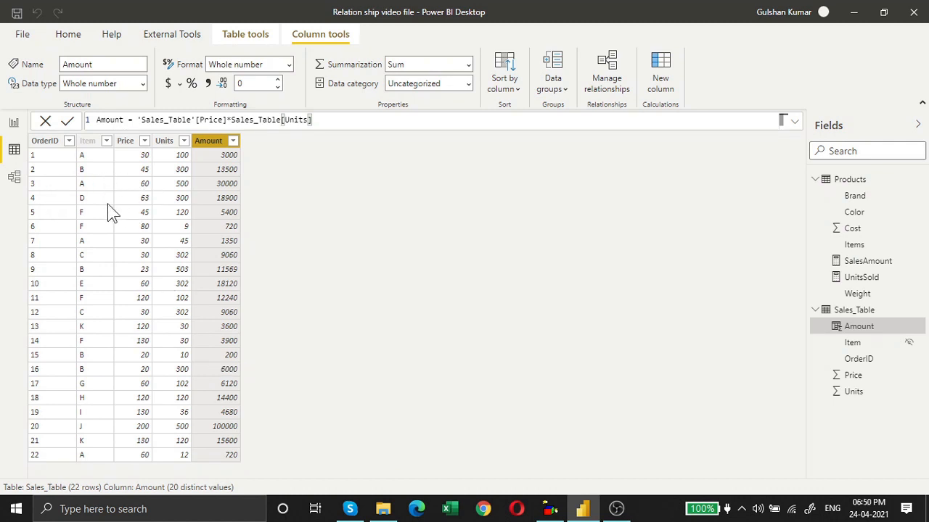
pyautogui.click(827, 183)
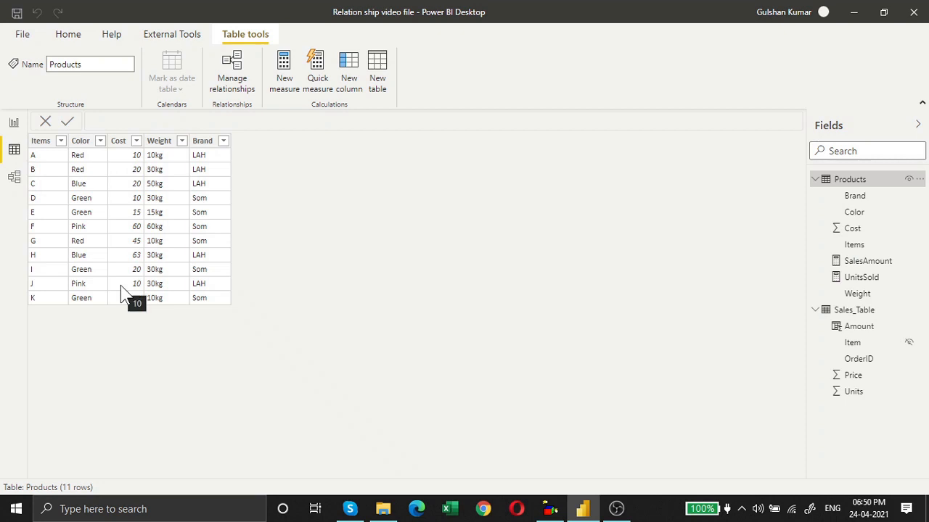
pyautogui.click(14, 124)
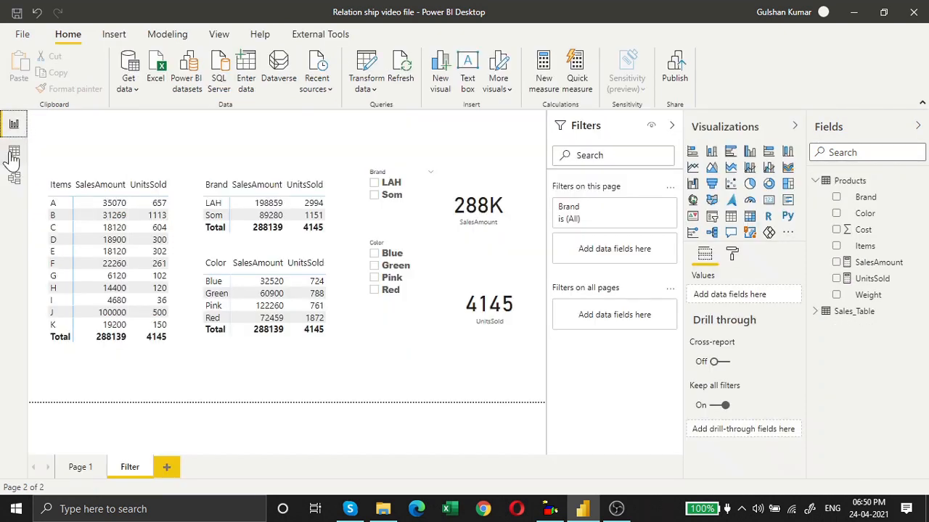
pyautogui.click(14, 149)
pyautogui.click(14, 179)
pyautogui.click(13, 150)
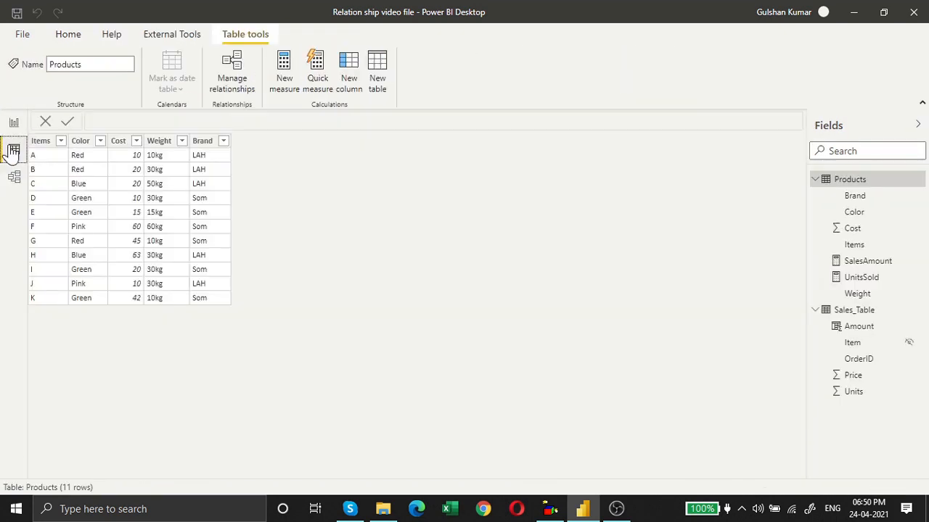
# Add a new calculated column to Sales_Table and name it Cost in its formula
pyautogui.click(855, 312)
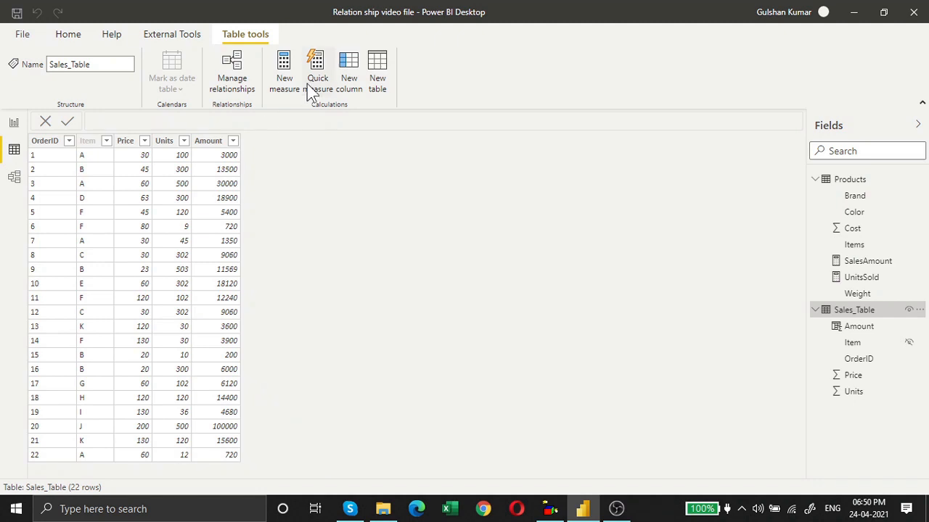
pyautogui.click(356, 66)
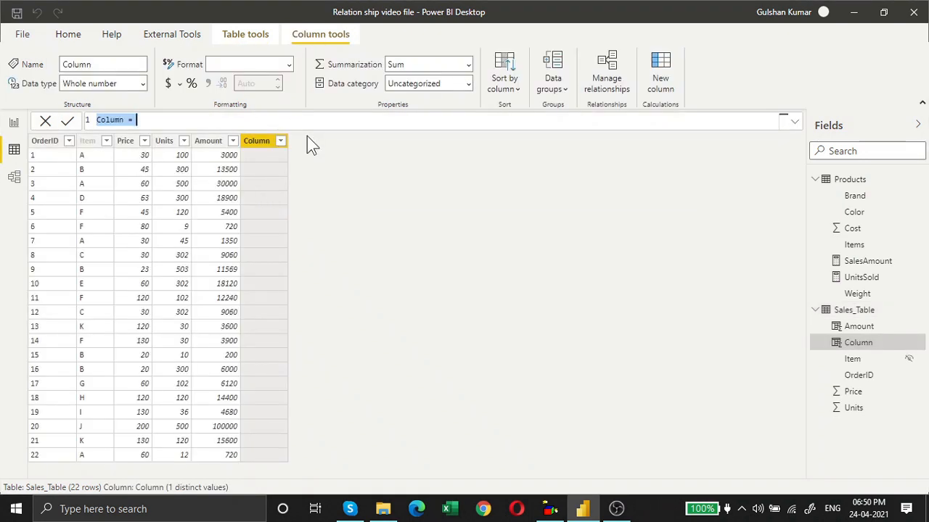
pyautogui.press('Home')
pyautogui.hotkey('ctrl', 'shift', 'Right')
pyautogui.write('Cost')
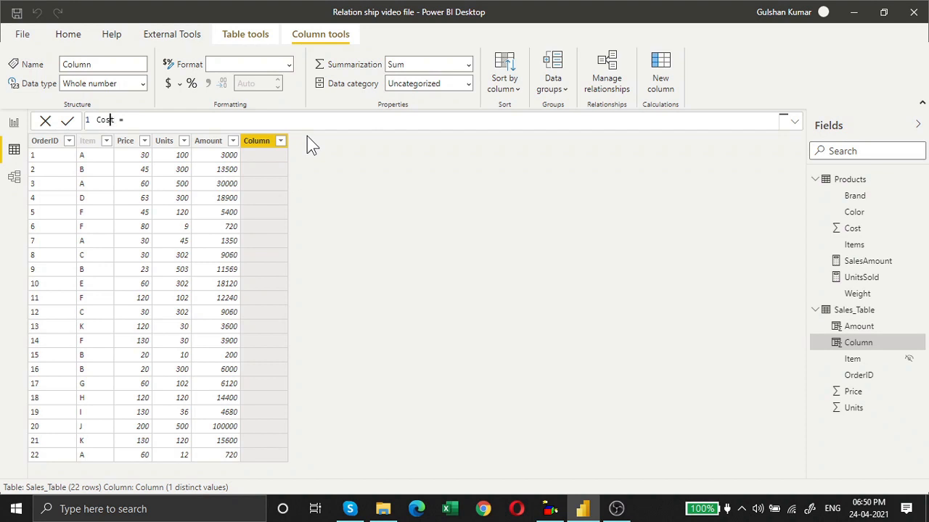
pyautogui.press('Left')
pyautogui.press('Left')
pyautogui.press('Left')
# Start the Cost column's formula with the RELATED function, look through the available Products columns, and commit it without an argument
pyautogui.click(161, 122)
pyautogui.write('RELATED')
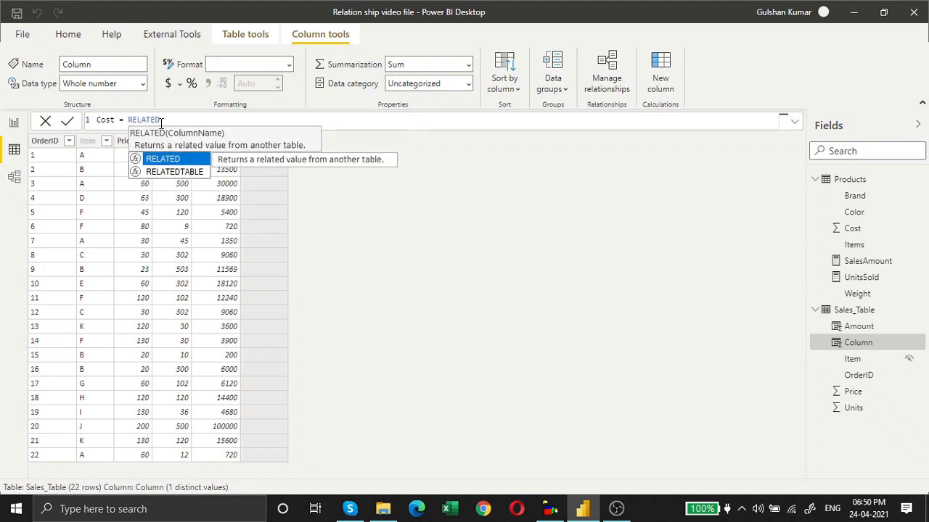
pyautogui.write('(')
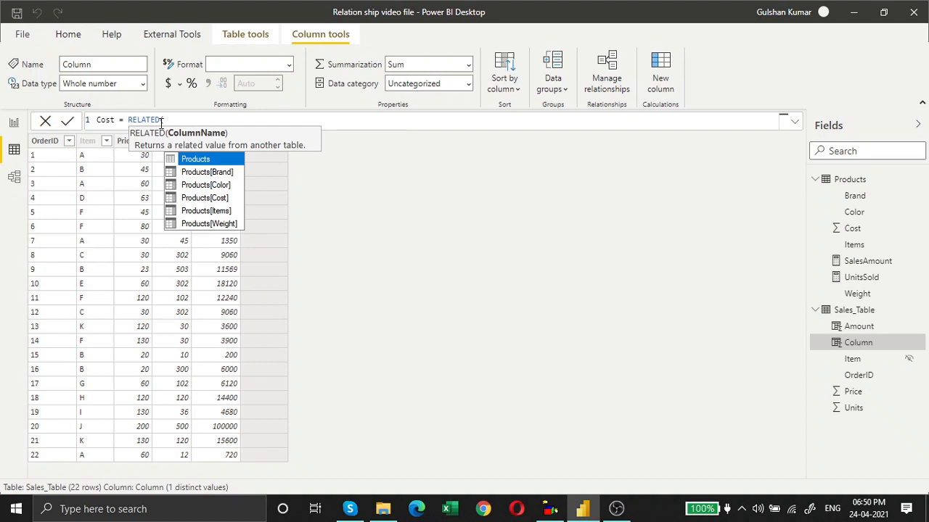
pyautogui.press('Down')
pyautogui.press('Down')
pyautogui.press('Down')
pyautogui.press('Down')
pyautogui.press('Down')
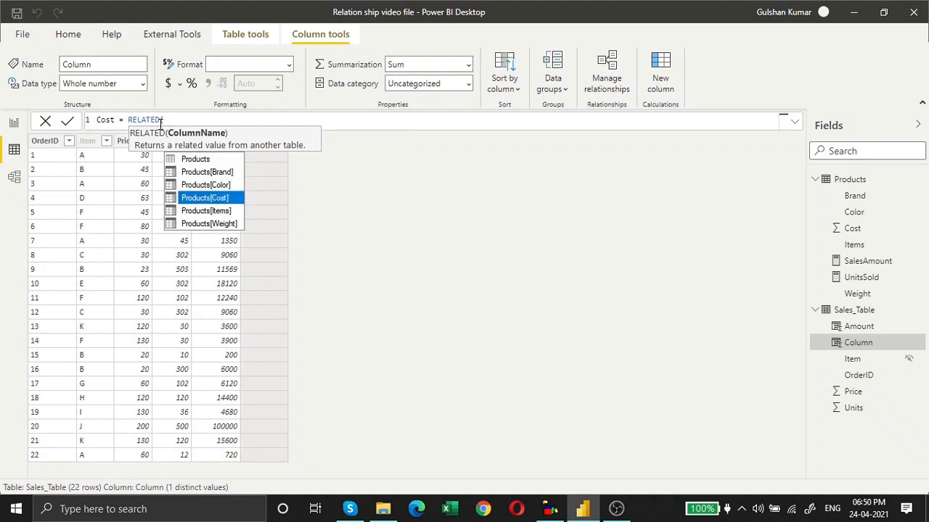
pyautogui.press('Up')
pyautogui.press('Up')
pyautogui.press('Up')
pyautogui.press('Up')
pyautogui.press('Up')
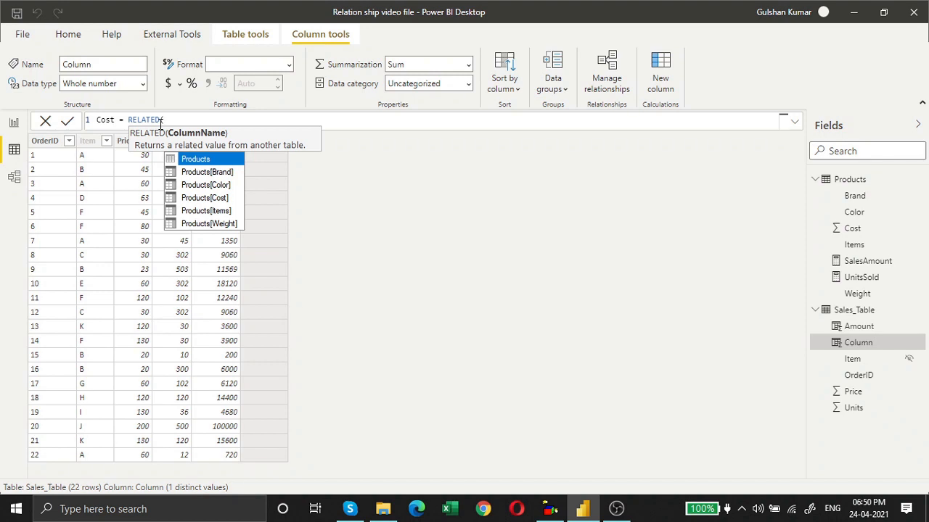
pyautogui.press('Return')
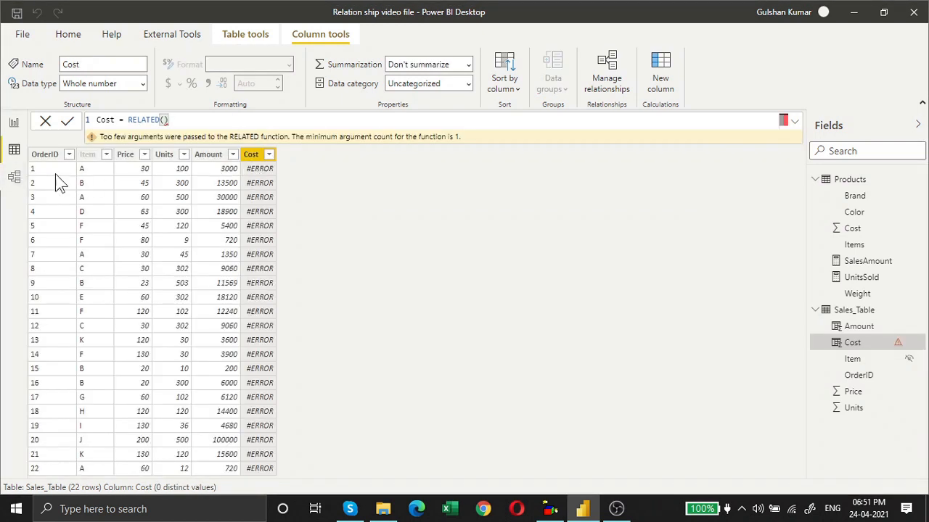
# Move the Sales_Table card up and farther from Products in the model diagram, and return to the Sales_Table data
pyautogui.click(13, 176)
pyautogui.moveTo(326, 201); pyautogui.dragTo(351, 166)
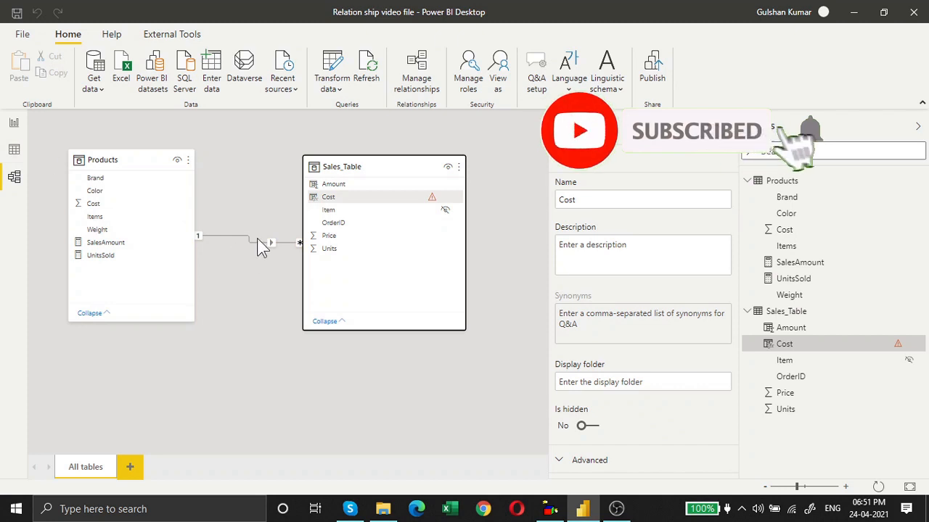
pyautogui.click(14, 149)
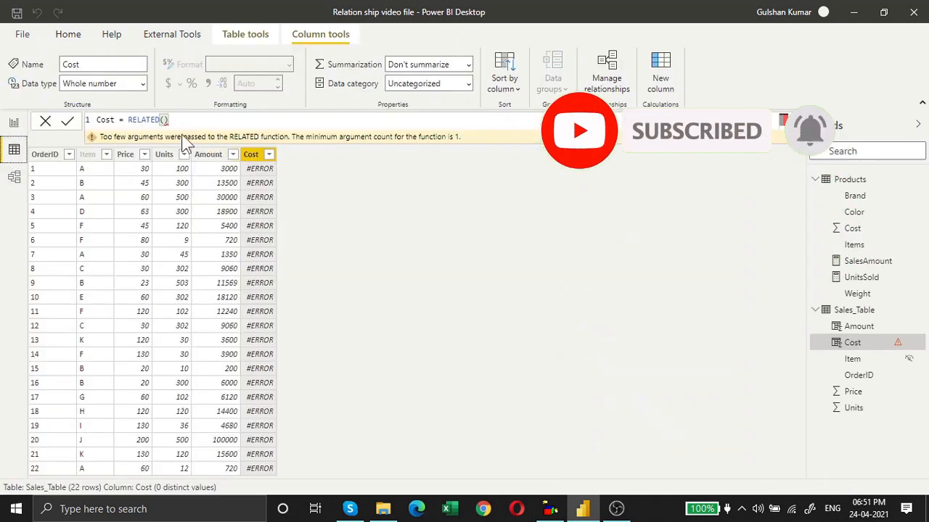
# Complete the Cost column's formula as RELATED(Products[Cost]) and apply it
pyautogui.click(246, 119)
pyautogui.press('BackSpace')
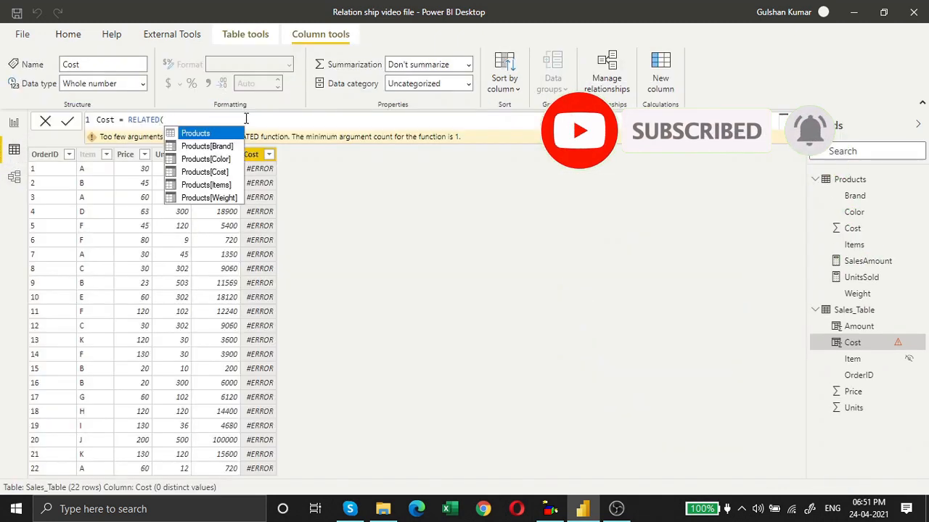
pyautogui.press('Down')
pyautogui.press('Down')
pyautogui.press('Down')
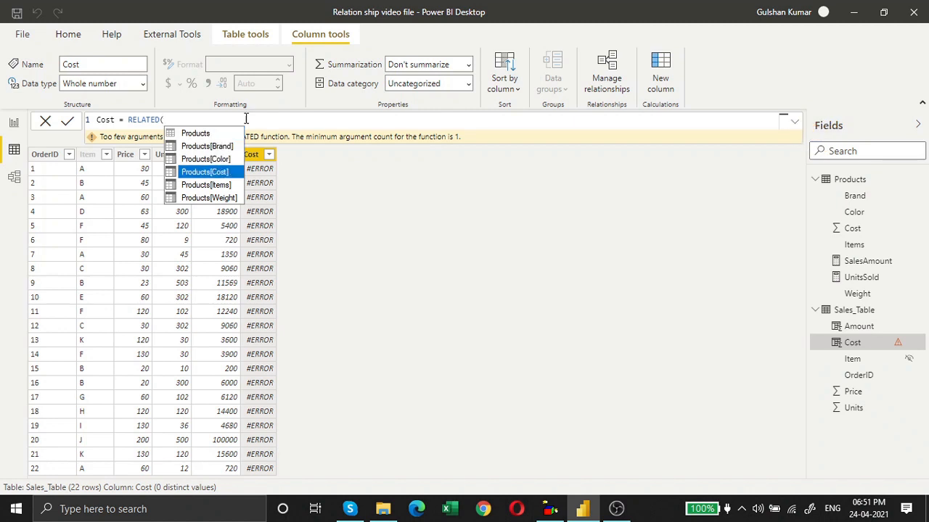
pyautogui.press('Up')
pyautogui.press('Down')
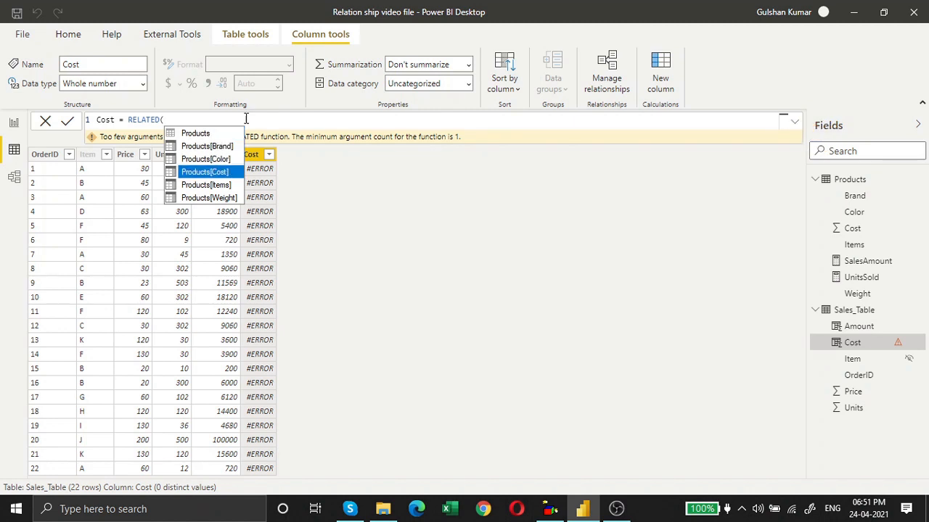
pyautogui.click(222, 172)
pyautogui.write(')')
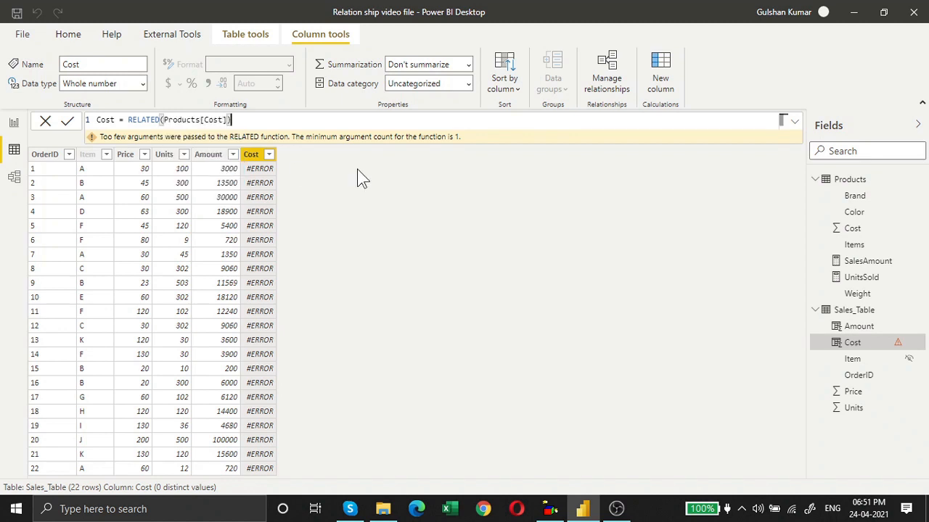
pyautogui.press('Return')
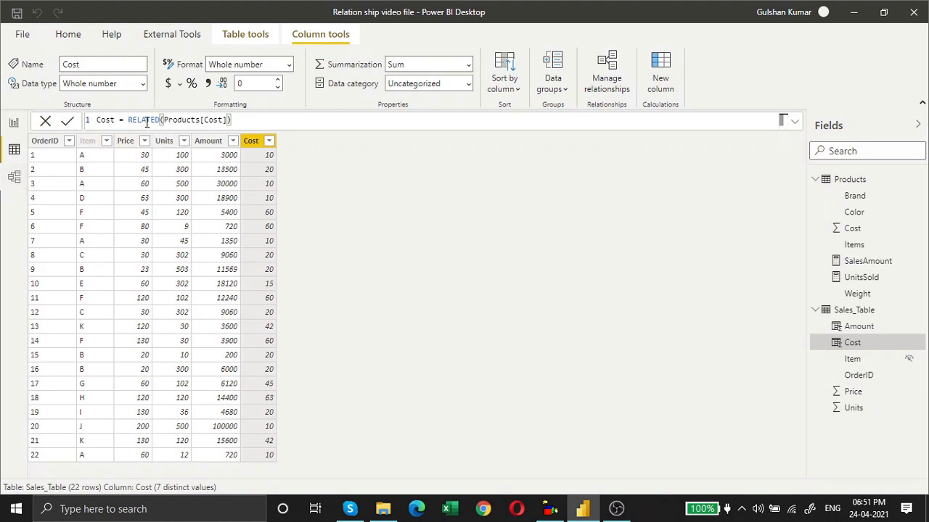
# Examine the Products table and Cost column references in the formula, and the relationship linking Products to Sales_Table
pyautogui.click(177, 121)
pyautogui.doubleClick(177, 120)
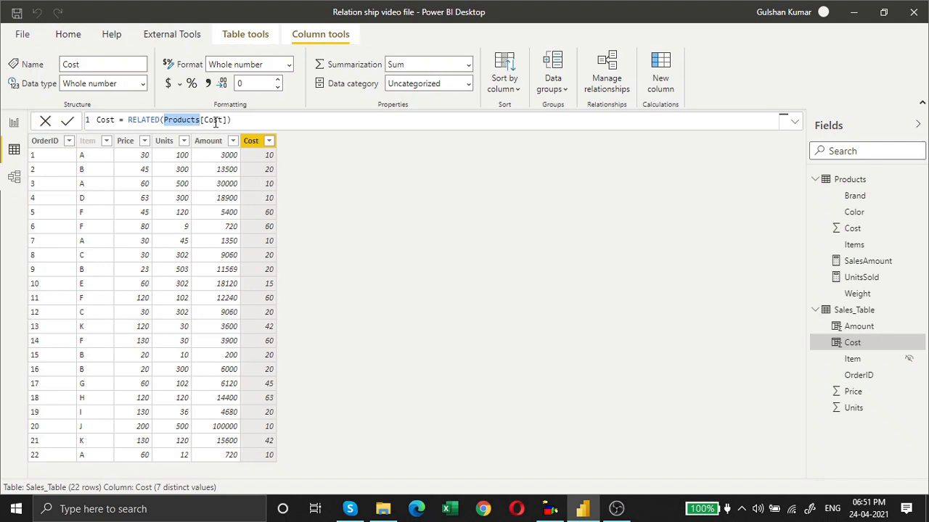
pyautogui.doubleClick(215, 120)
pyautogui.doubleClick(184, 119)
pyautogui.doubleClick(216, 121)
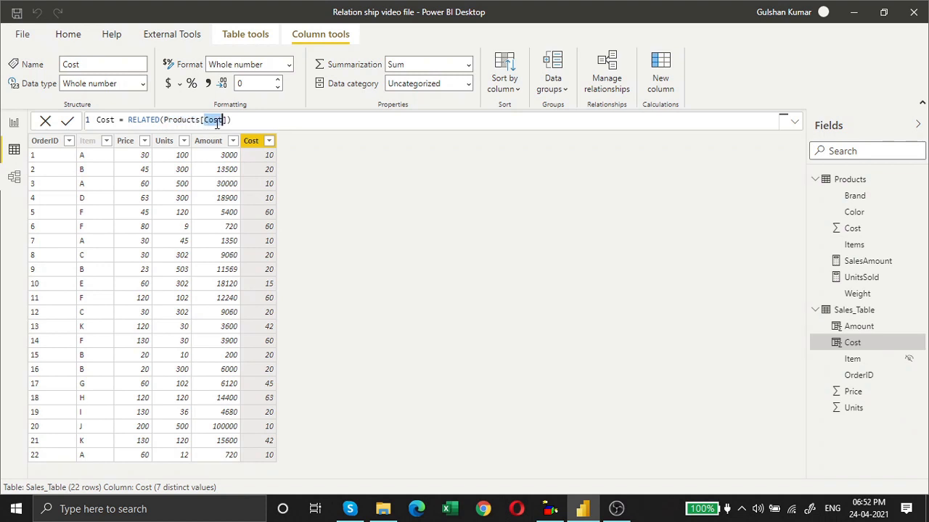
pyautogui.doubleClick(190, 124)
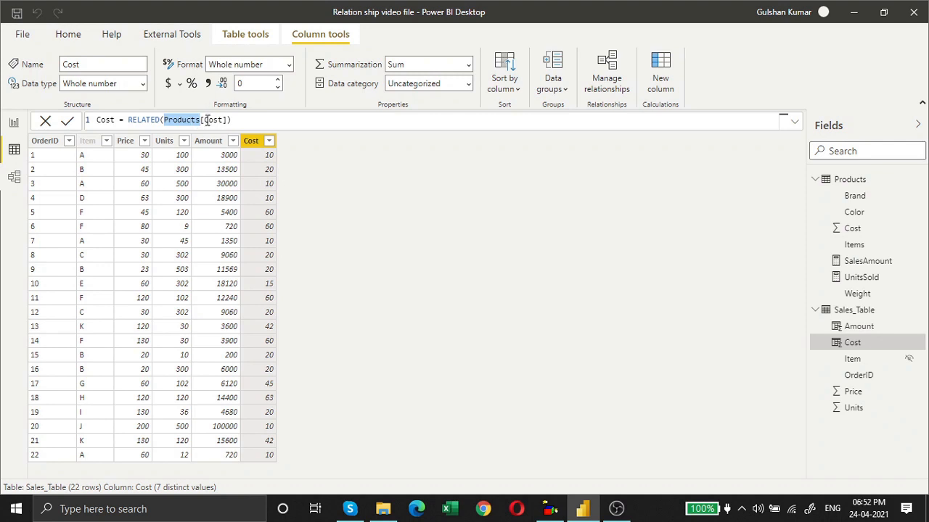
pyautogui.doubleClick(218, 120)
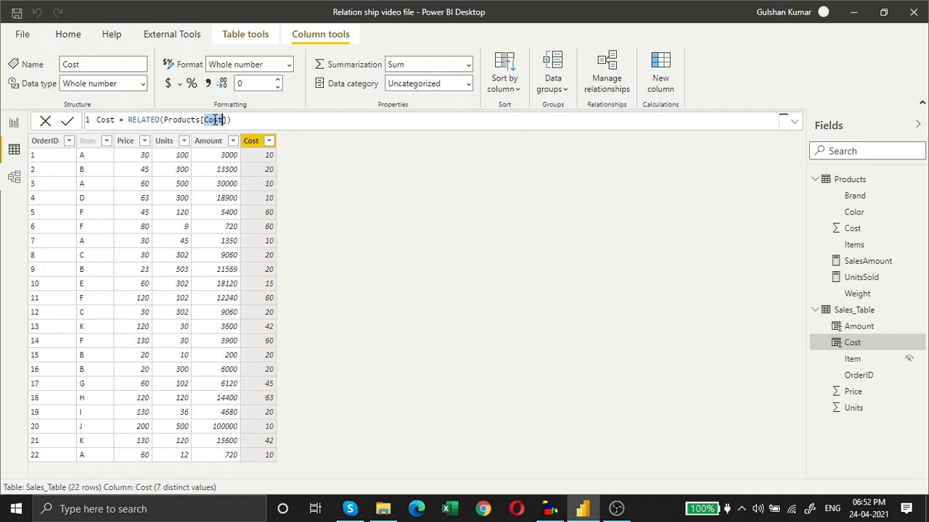
pyautogui.click(12, 178)
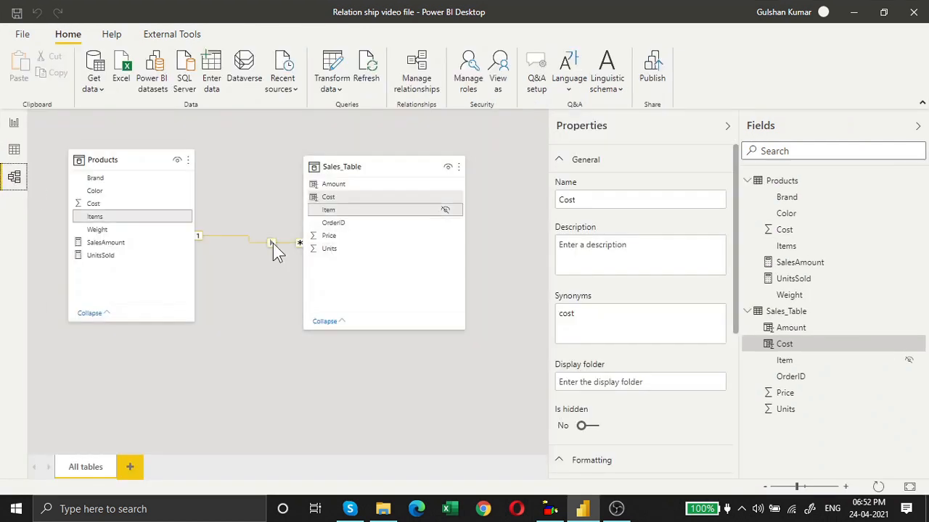
pyautogui.click(13, 150)
pyautogui.click(15, 123)
pyautogui.click(14, 149)
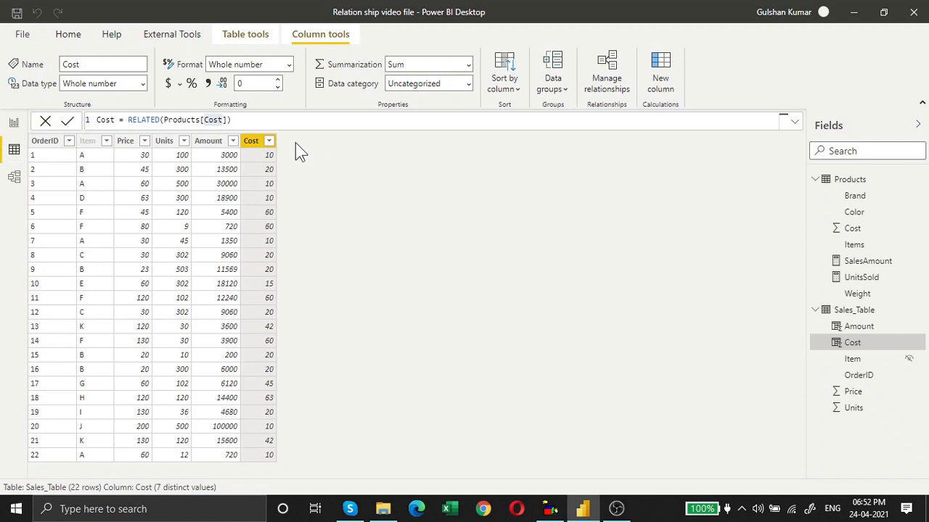
# Multiply the related cost by Sales_Table[Price] in the Cost column's formula and apply it
pyautogui.click(247, 120)
pyautogui.write('*pr')
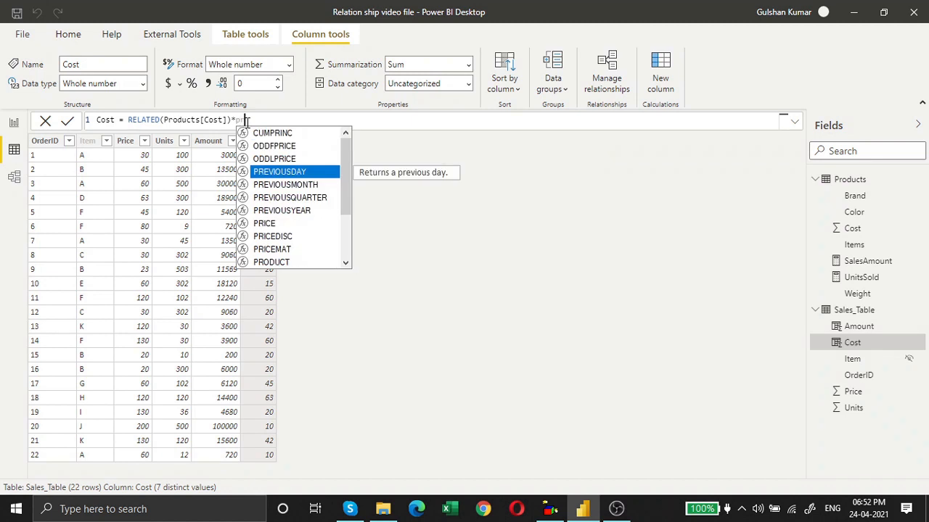
pyautogui.write('ice')
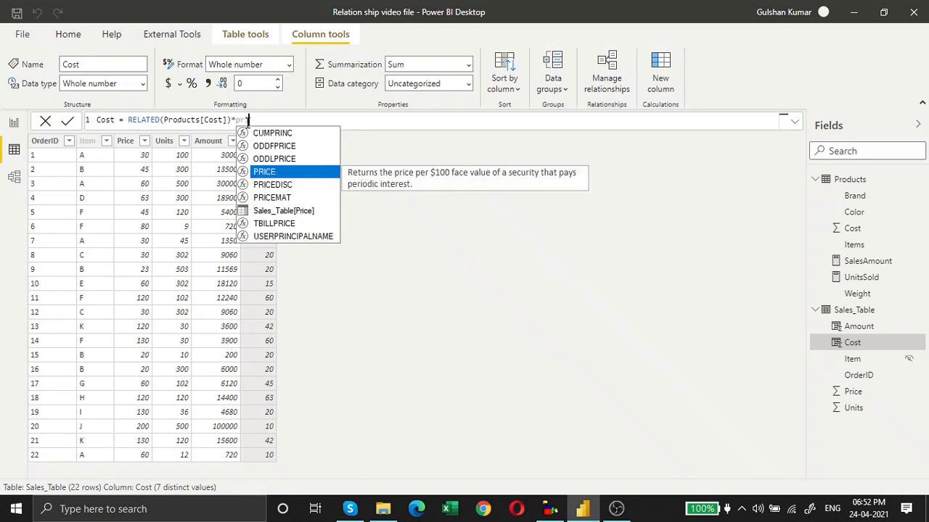
pyautogui.press('Down')
pyautogui.press('Down')
pyautogui.press('Down')
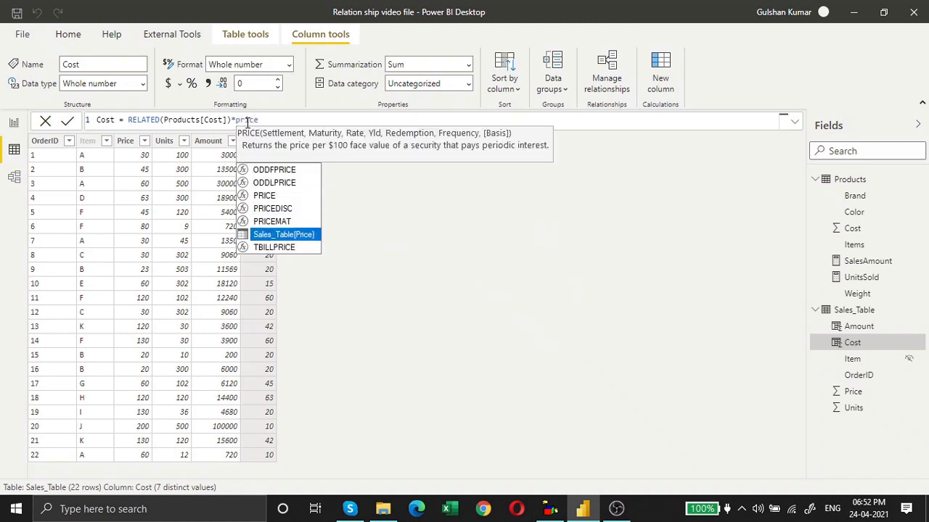
pyautogui.press('Tab')
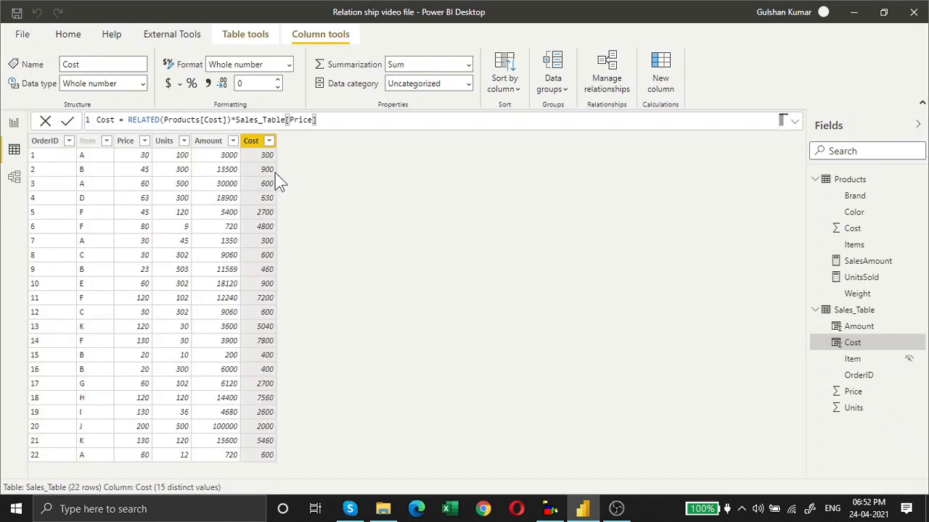
# Replace Price with Units so the Cost formula reads RELATED(Products[Cost])*Sales_Table[Units], and apply it
pyautogui.doubleClick(298, 121)
pyautogui.write('Un')
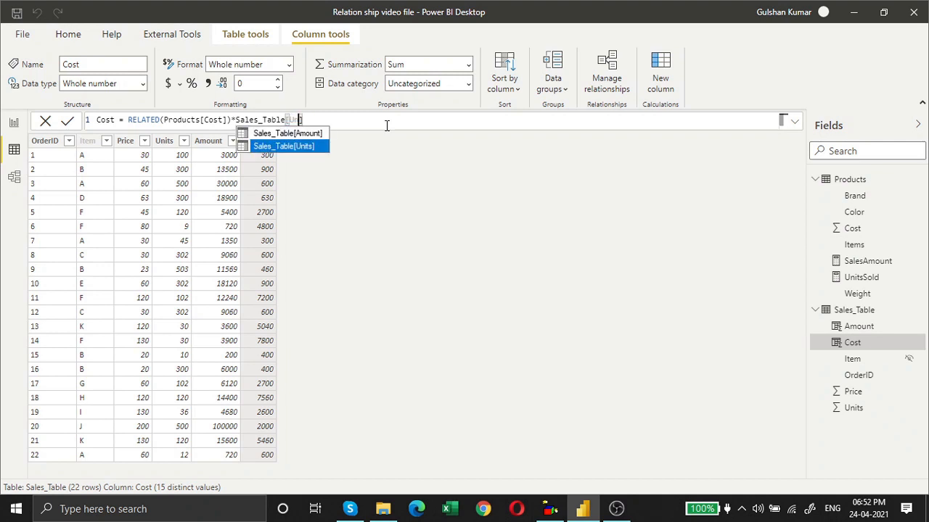
pyautogui.press('Tab')
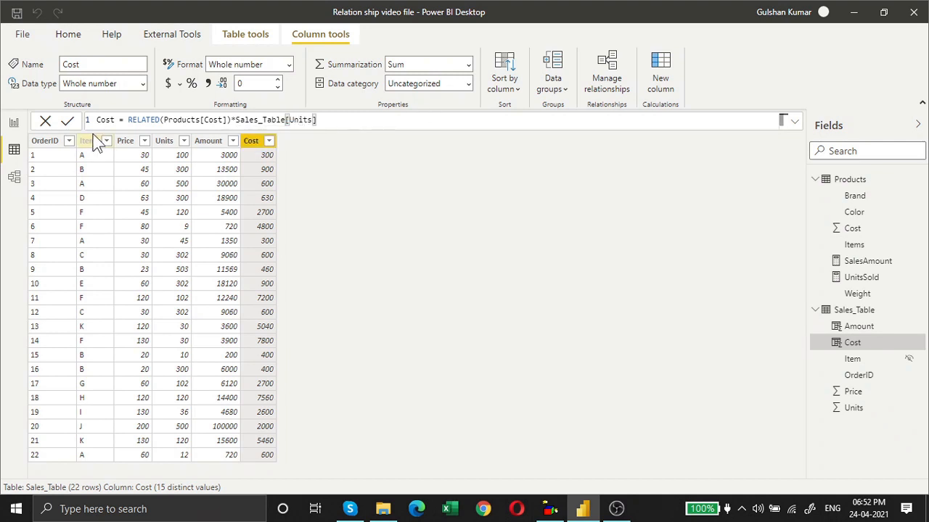
pyautogui.click(67, 121)
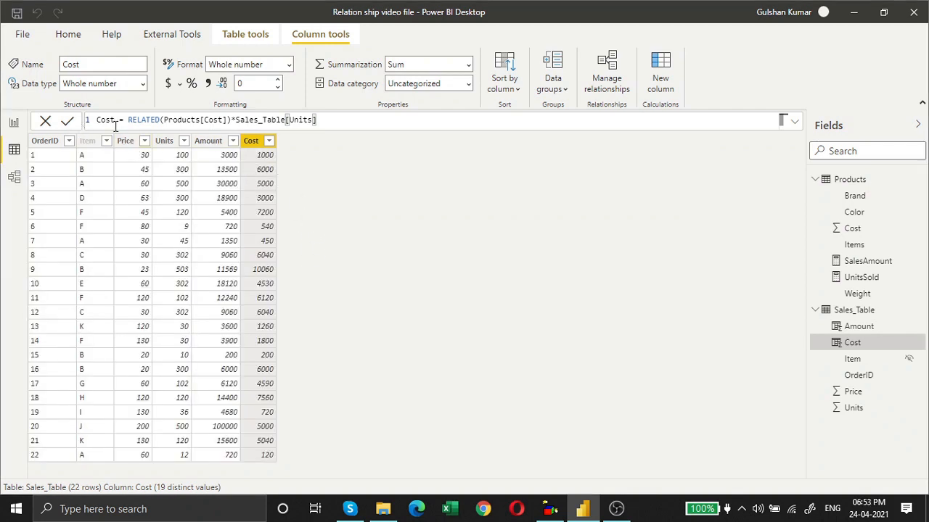
pyautogui.click(95, 120)
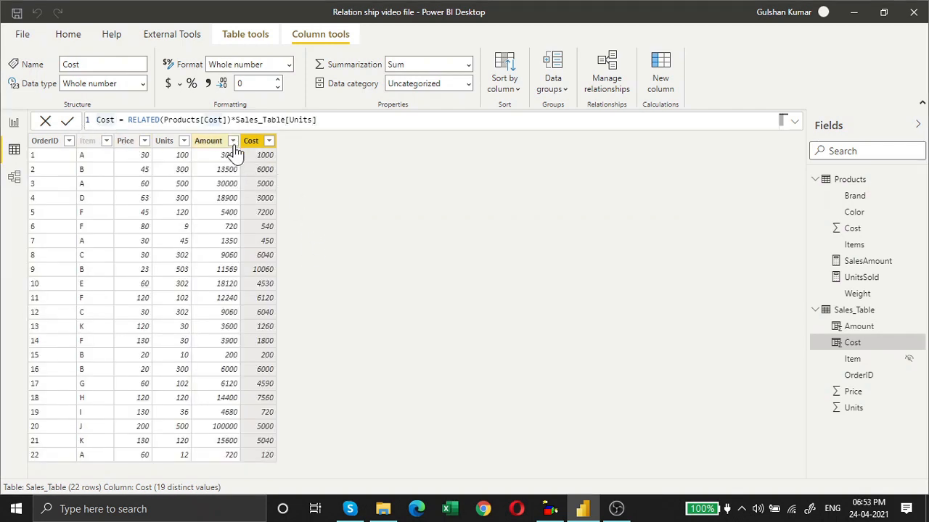
# Rename the Cost column in Sales_Table to Total Cost and apply the change
pyautogui.write('Total')
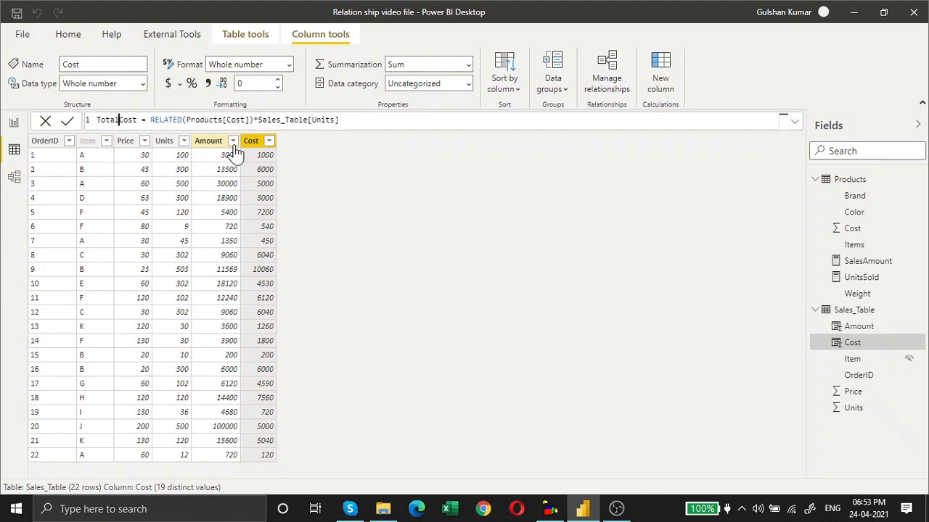
pyautogui.click(67, 122)
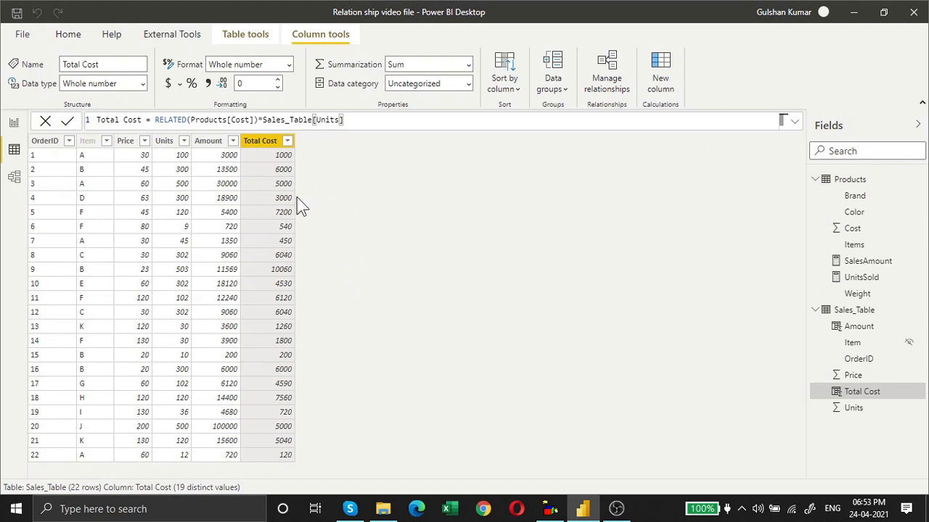
# Add a calculated column named Profit to Sales_Table and begin its formula with a Sales_Table reference
pyautogui.click(657, 65)
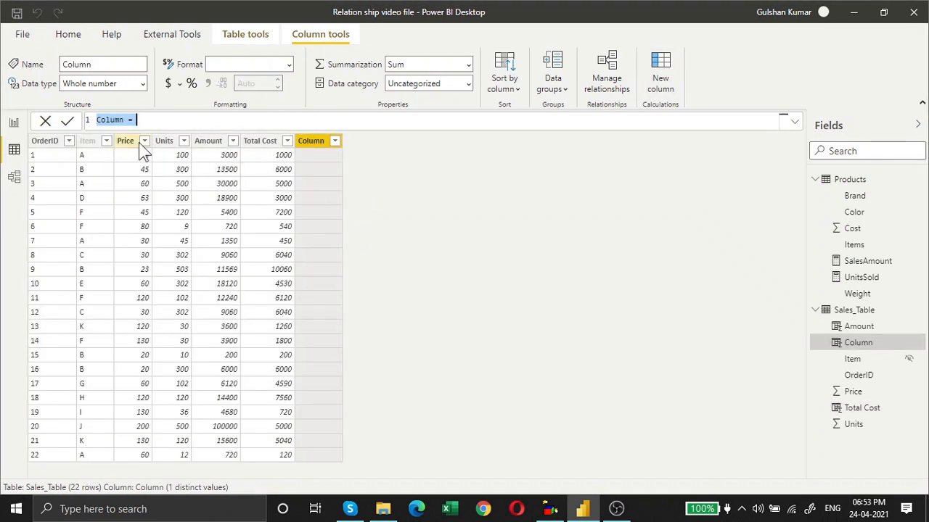
pyautogui.write('Gross Margin')
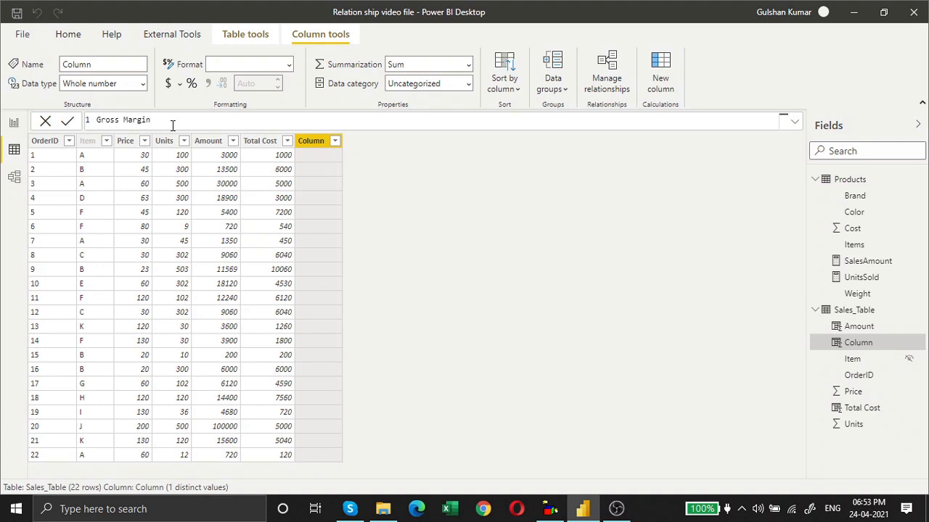
pyautogui.hotkey('ctrl', 'shift', 'Left')
pyautogui.hotkey('ctrl', 'shift', 'Left')
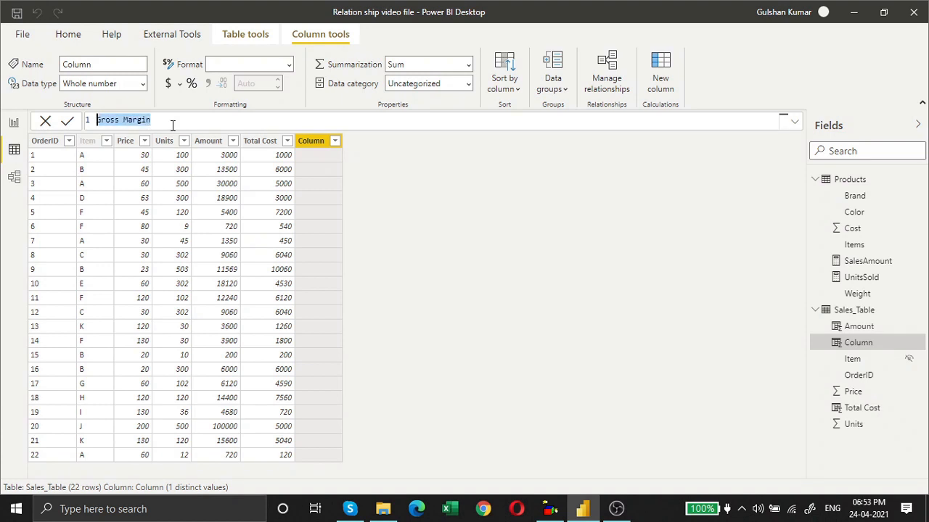
pyautogui.write('Profict')
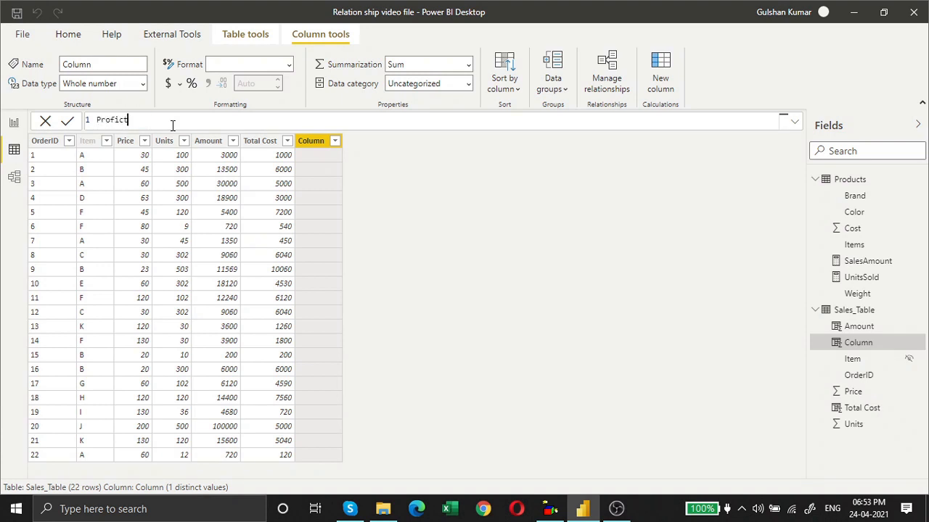
pyautogui.press('BackSpace')
pyautogui.press('BackSpace')
pyautogui.press('BackSpace')
pyautogui.write("it = 'Sa")
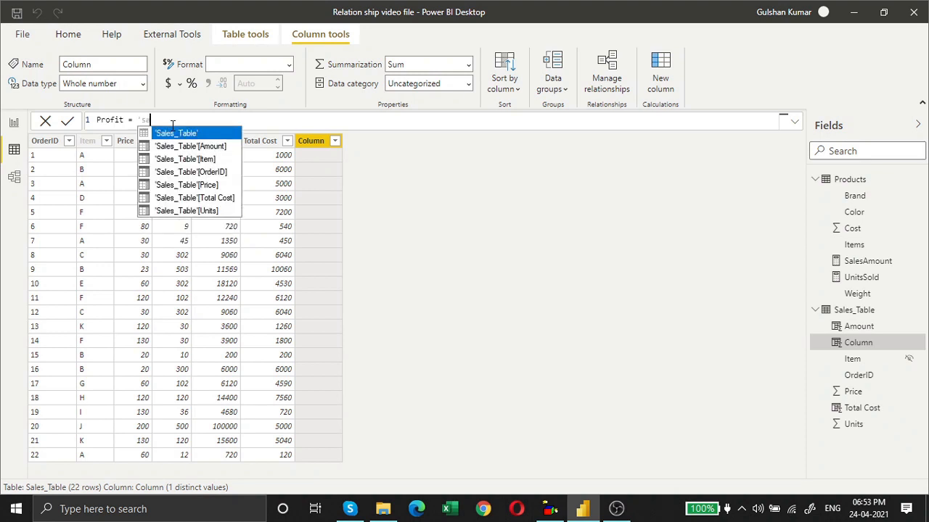
# Use 'Sales_Table'[Amount] as the first term of the Profit column's formula
pyautogui.press('Down')
pyautogui.press('Down')
pyautogui.press('Down')
pyautogui.press('Down')
pyautogui.press('Up')
pyautogui.press('Up')
pyautogui.press('Up')
pyautogui.press('Tab')
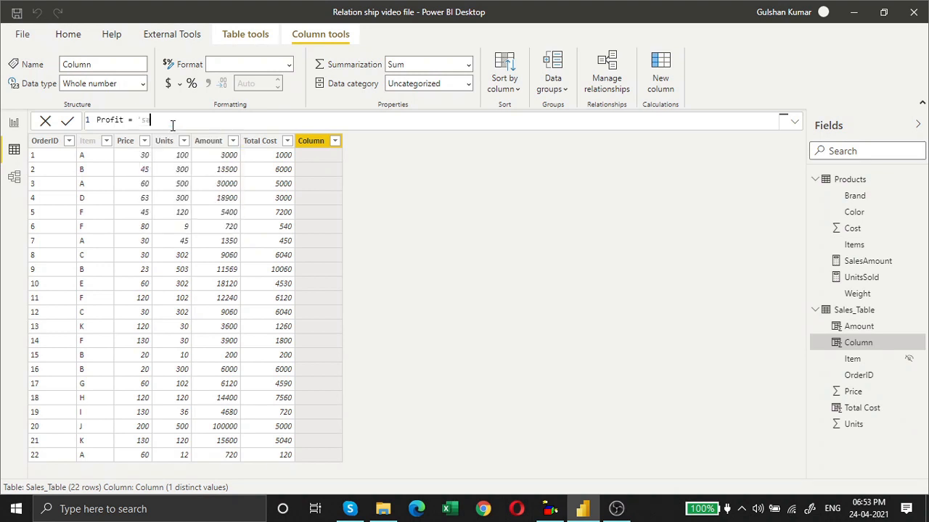
# Subtract Sales_Table[Total Cost] from the amount in the Profit column's formula and apply it
pyautogui.write("-'p")
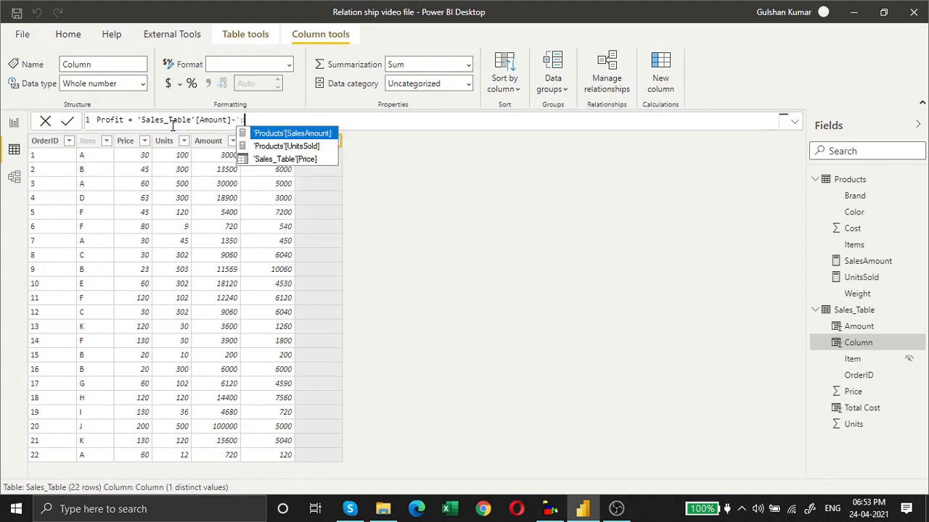
pyautogui.press('BackSpace')
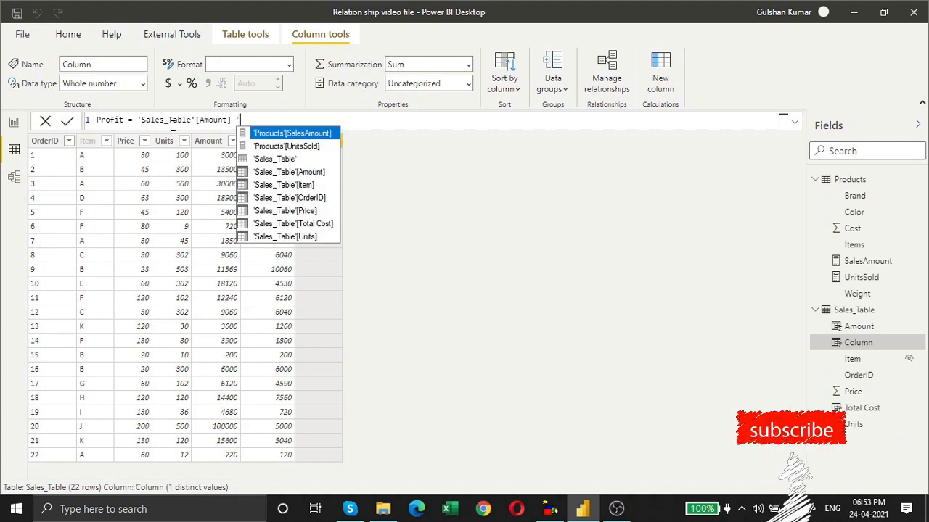
pyautogui.press('BackSpace')
pyautogui.write('cos')
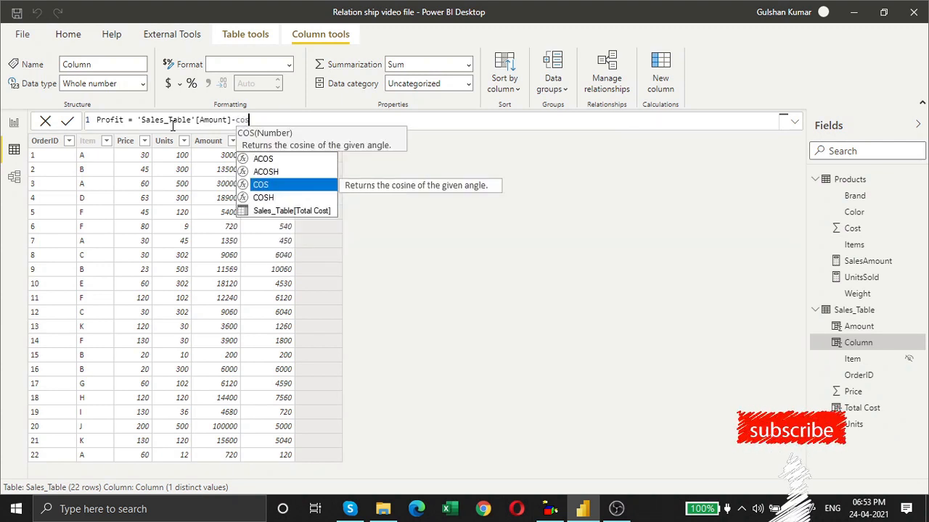
pyautogui.press('Down')
pyautogui.press('Down')
pyautogui.press('Tab')
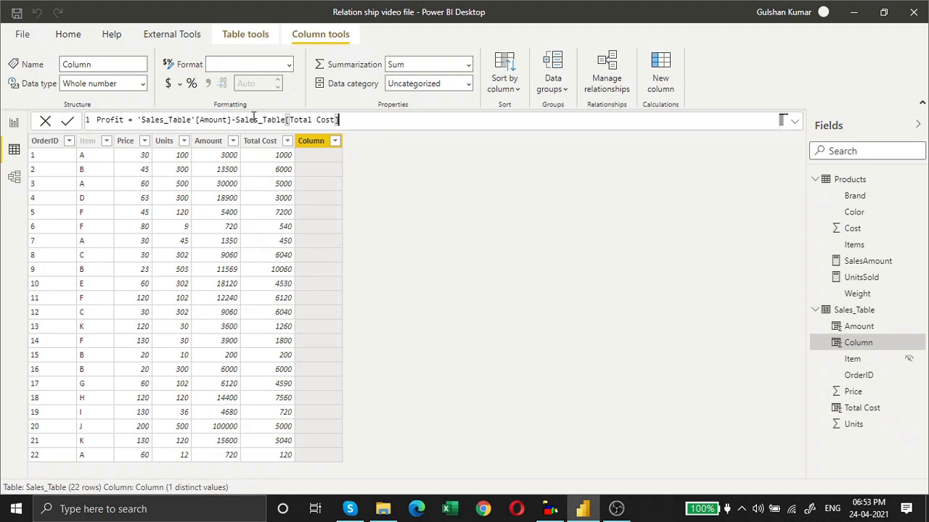
pyautogui.click(66, 123)
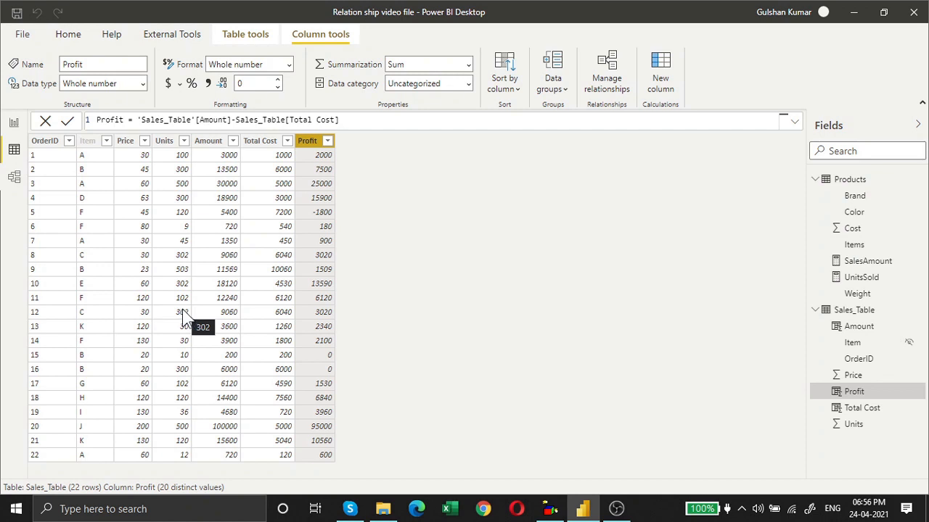
# Examine the report page's summary tables, the Products to Sales_Table relationship, and the row-level values in Sales_Table
pyautogui.click(14, 124)
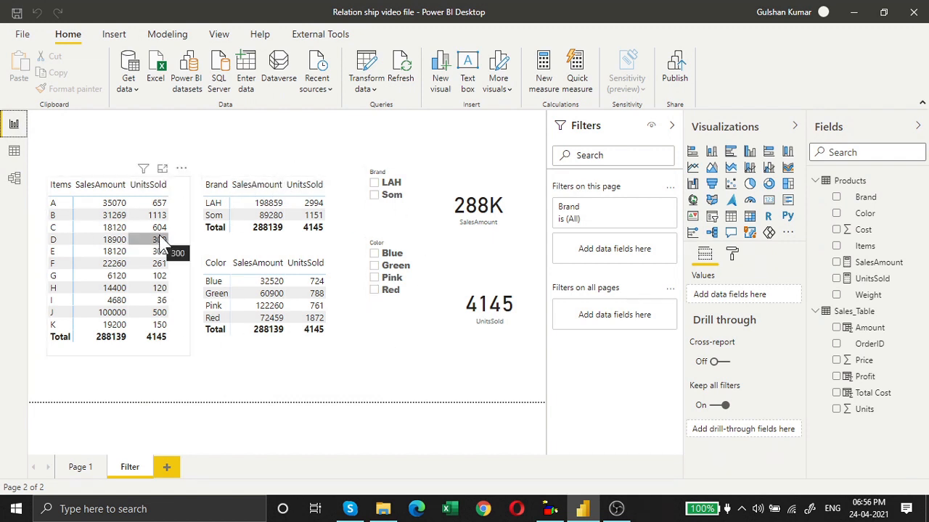
pyautogui.click(15, 177)
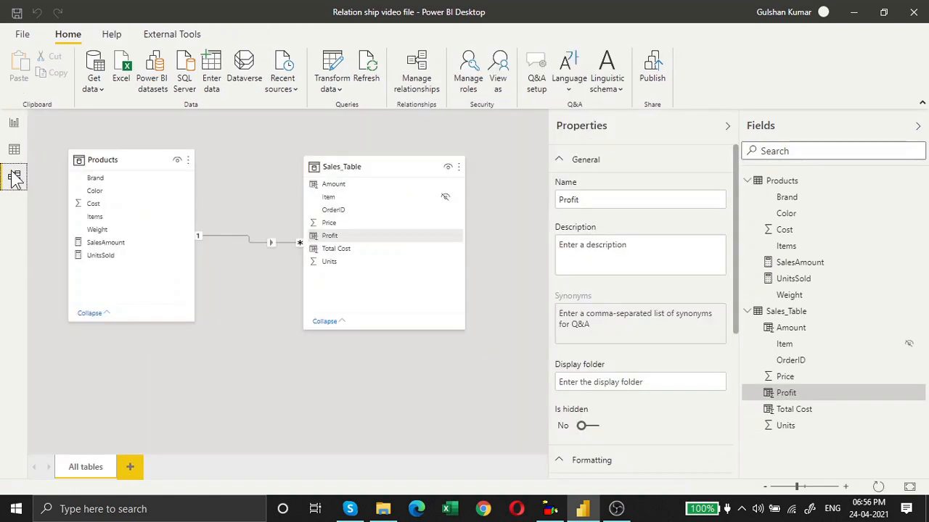
pyautogui.click(14, 149)
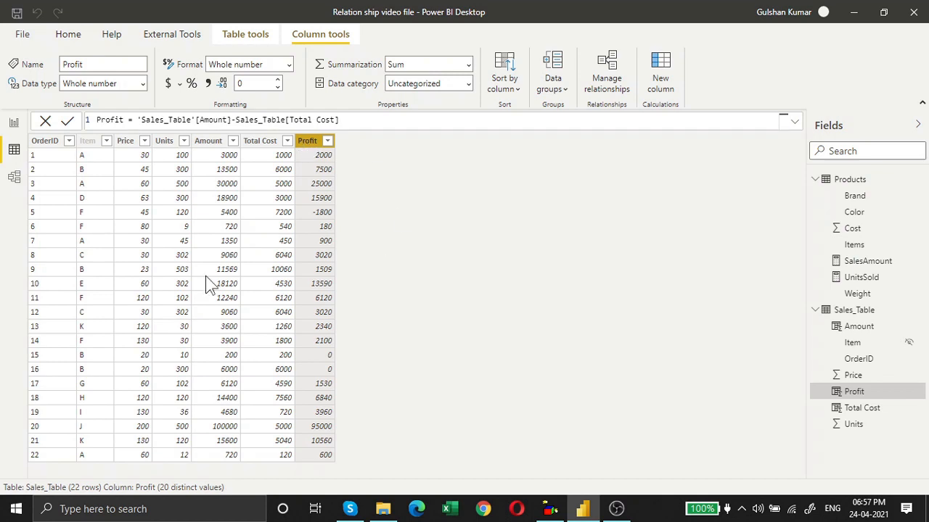
pyautogui.click(14, 123)
pyautogui.click(15, 149)
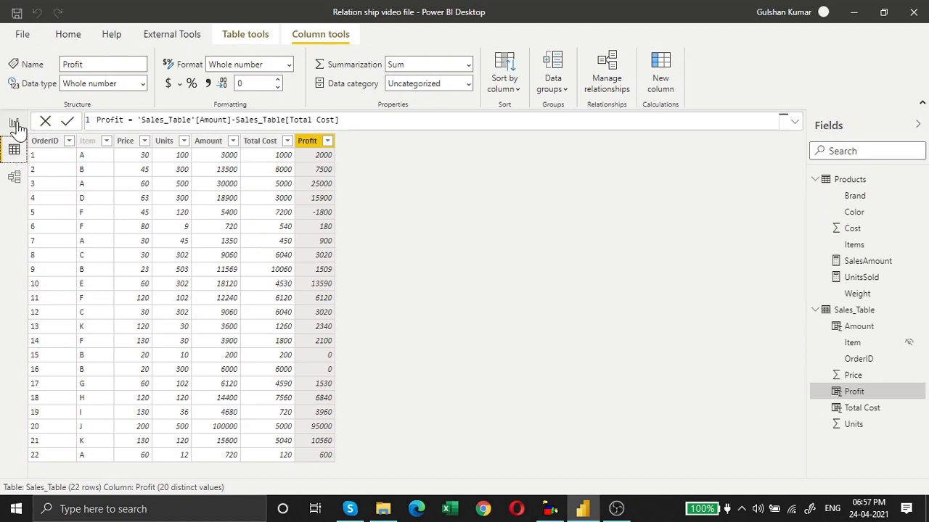
pyautogui.click(15, 124)
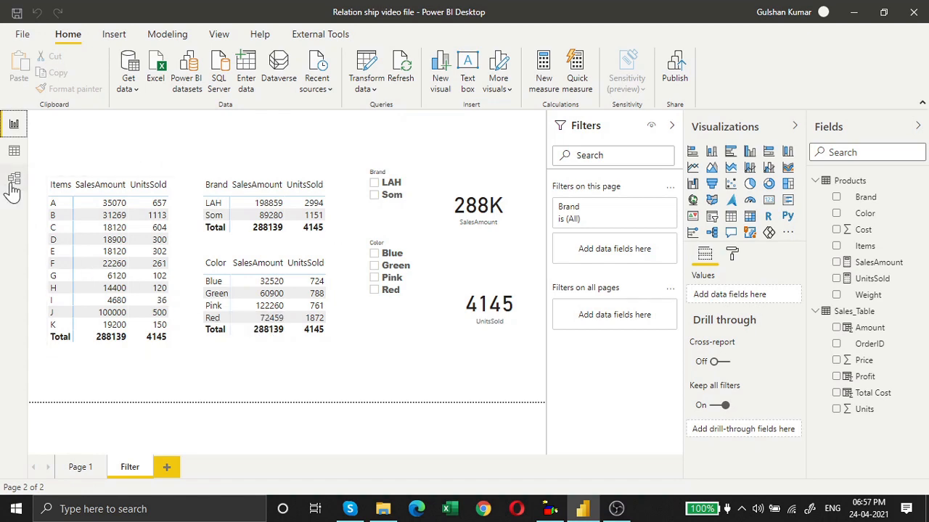
pyautogui.click(14, 152)
pyautogui.click(16, 179)
pyautogui.click(14, 150)
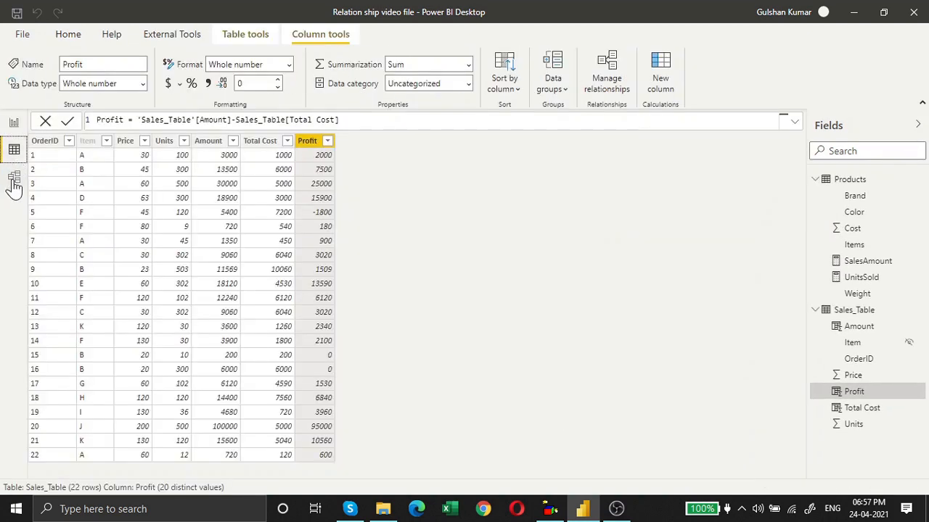
pyautogui.click(15, 179)
pyautogui.click(14, 153)
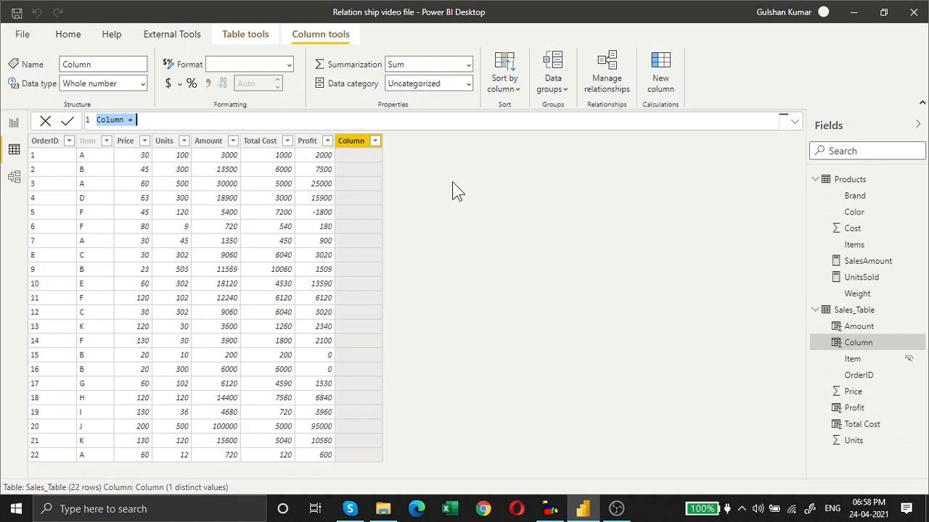
# Name the new calculated column in Sales_Table SumofSalesAmount
pyautogui.press('Home')
pyautogui.hotkey('ctrl', 'shift', 'Right')
pyautogui.press('BackSpace')
pyautogui.write('Sum')
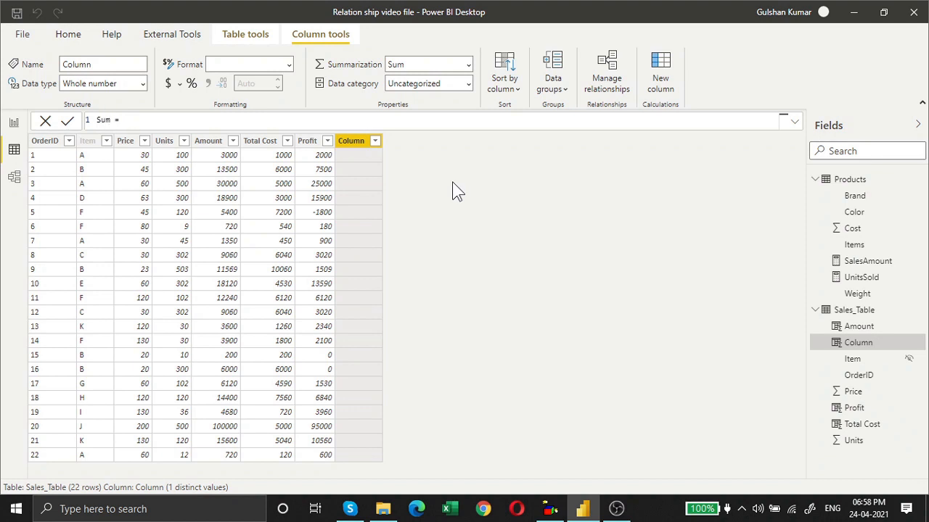
pyautogui.write('ofSalesAmount')
# Set the SumofSalesAmount column's formula to SUM(Sales_Table[Amount]) and apply it
pyautogui.press('End')
pyautogui.write('SUM(')
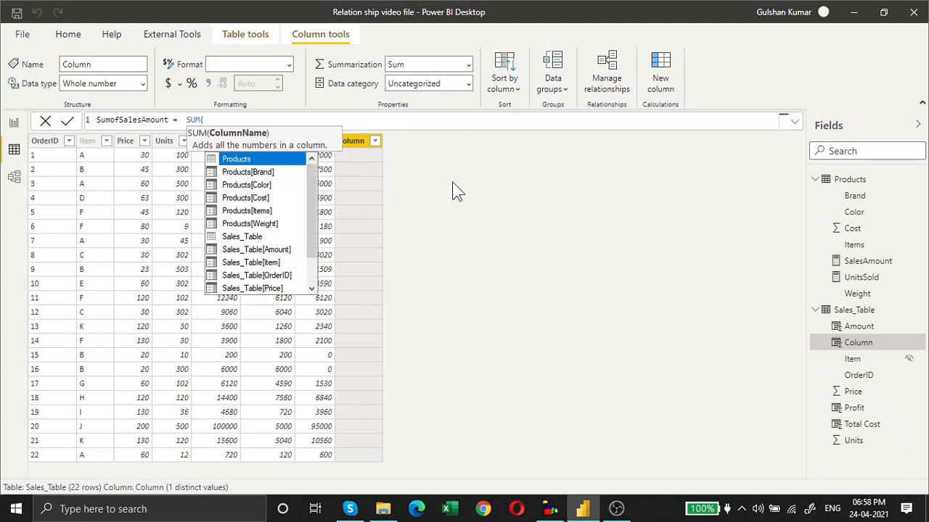
pyautogui.press('Down')
pyautogui.press('Down')
pyautogui.press('Down')
pyautogui.press('Down')
pyautogui.press('Down')
pyautogui.press('Down')
pyautogui.press('Down')
pyautogui.press('Down')
pyautogui.press('Down')
pyautogui.press('Down')
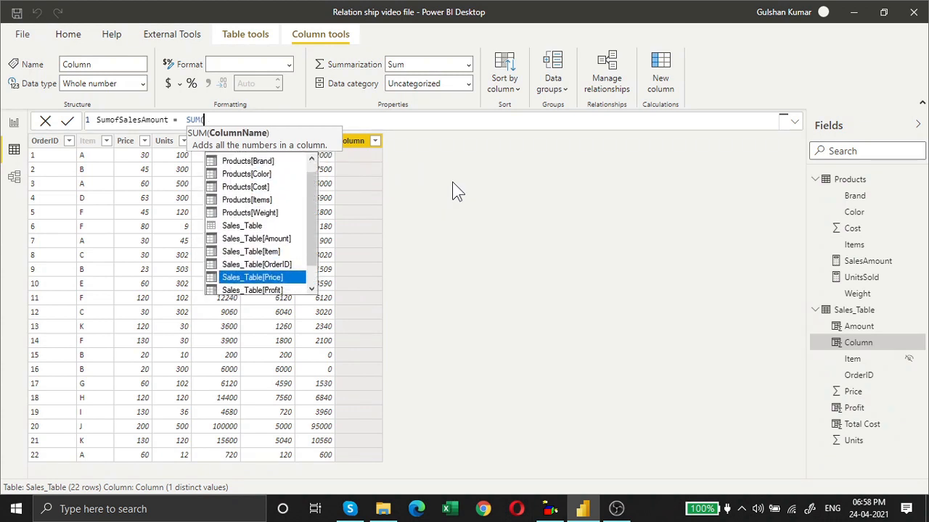
pyautogui.press('Up')
pyautogui.press('Up')
pyautogui.press('Up')
pyautogui.press('Tab')
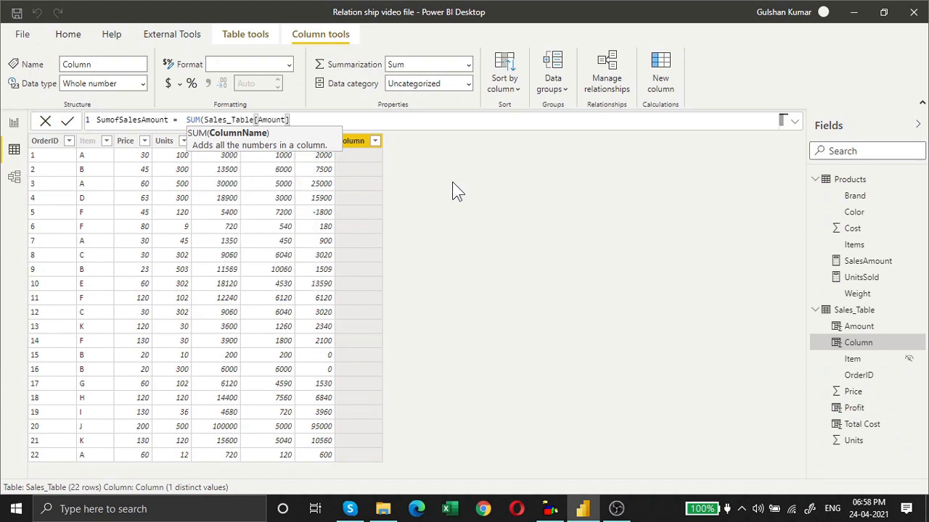
pyautogui.write(')')
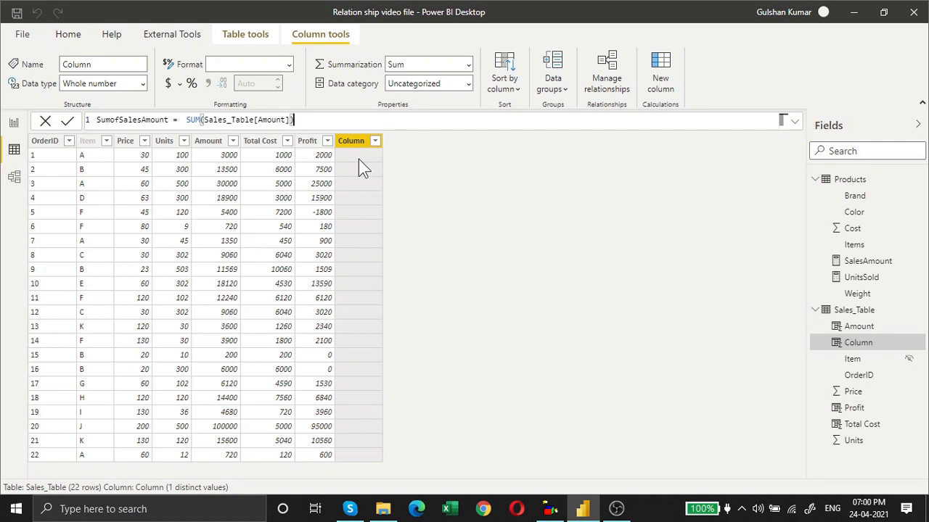
pyautogui.click(76, 123)
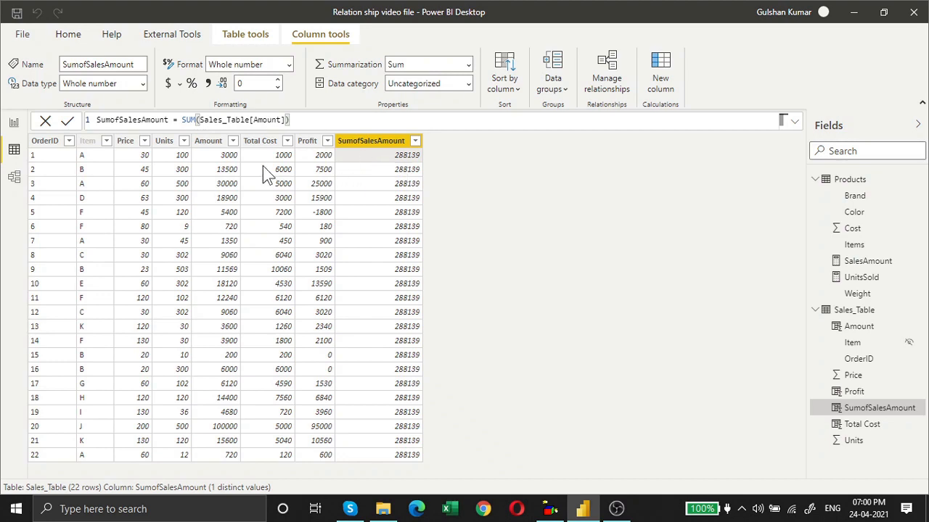
# Filter the Filter report page to brand Som and color Pink with the slicers
pyautogui.click(15, 124)
pyautogui.click(385, 200)
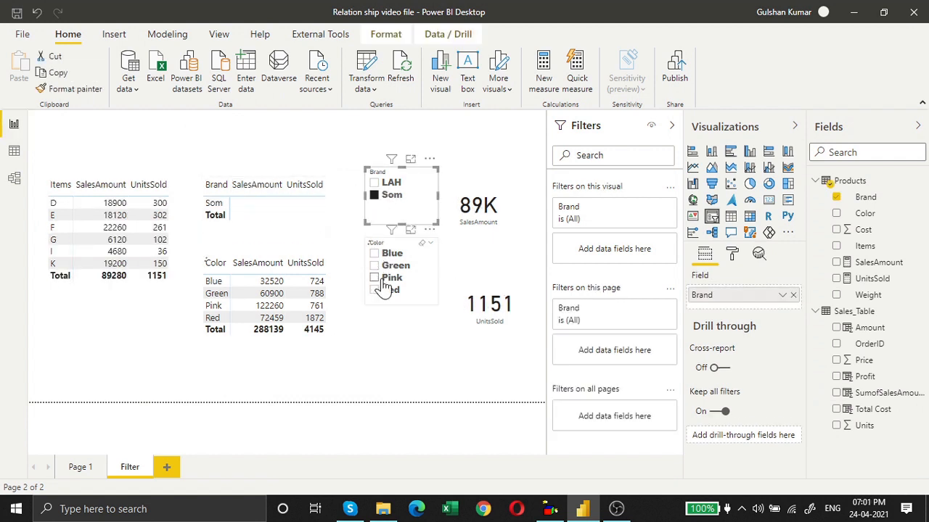
pyautogui.click(375, 278)
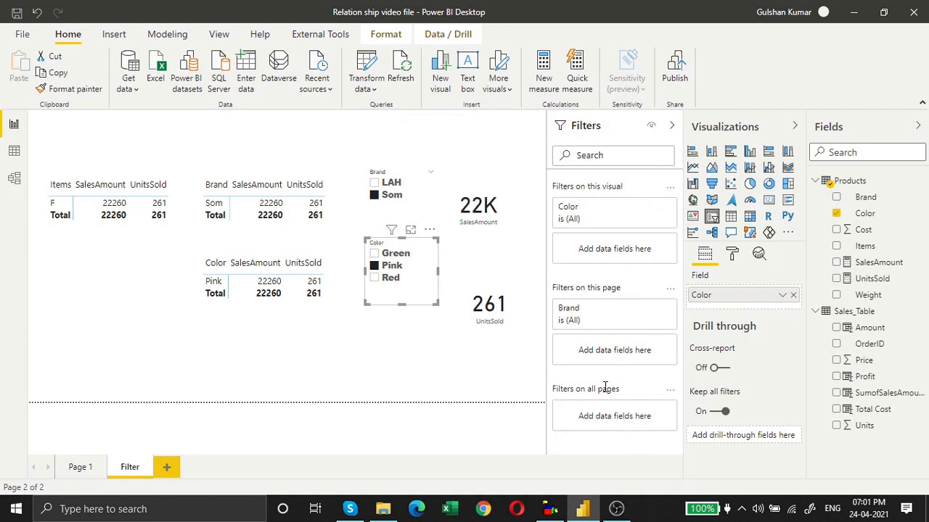
pyautogui.click(414, 203)
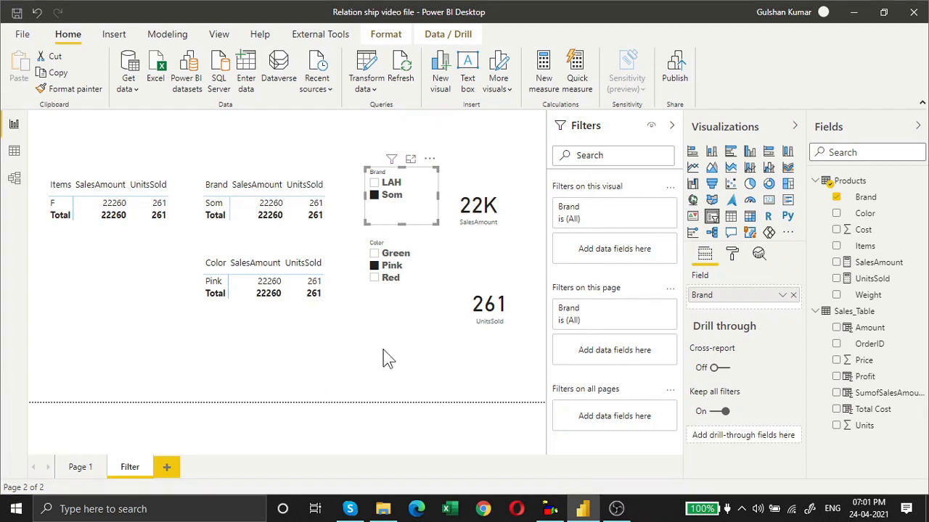
# Compare the SumofSalesAmount and Profit columns in Sales_Table with the filtered report page
pyautogui.click(14, 151)
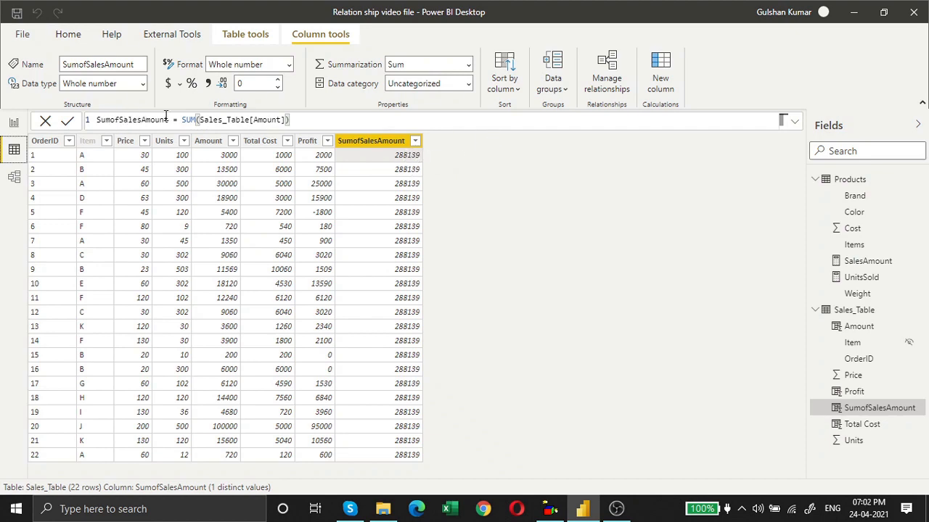
pyautogui.click(13, 124)
pyautogui.click(13, 150)
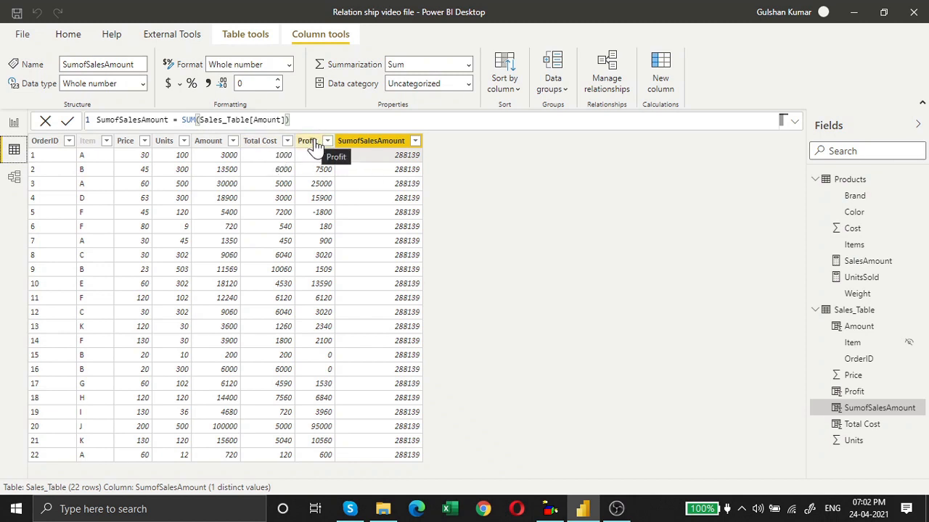
# Create a new measure in the Products table from the report page and name it profit (M)
pyautogui.click(14, 123)
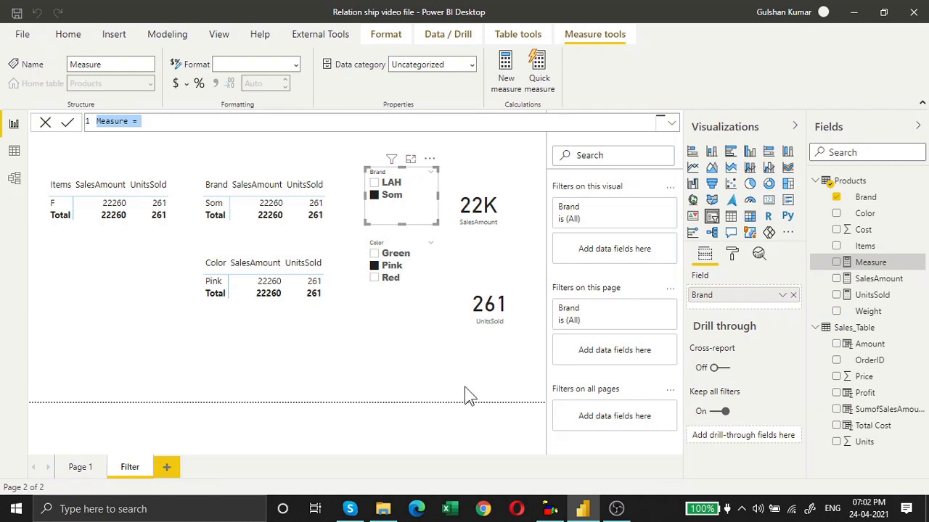
pyautogui.press('End')
pyautogui.press('Left')
pyautogui.press('Left')
pyautogui.hotkey('shift', 'Home')
pyautogui.write('profict')
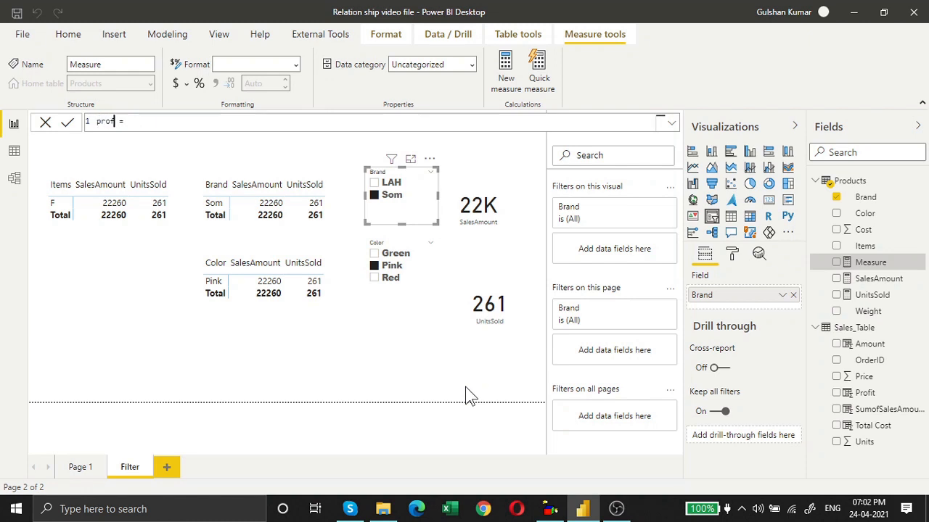
pyautogui.press('BackSpace')
pyautogui.press('BackSpace')
pyautogui.press('BackSpace')
pyautogui.write('it (M')
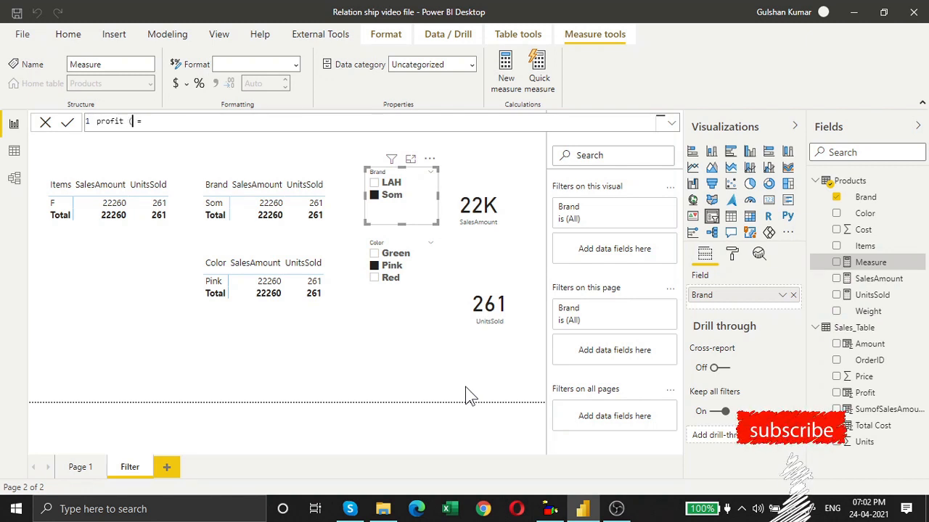
pyautogui.write(')')
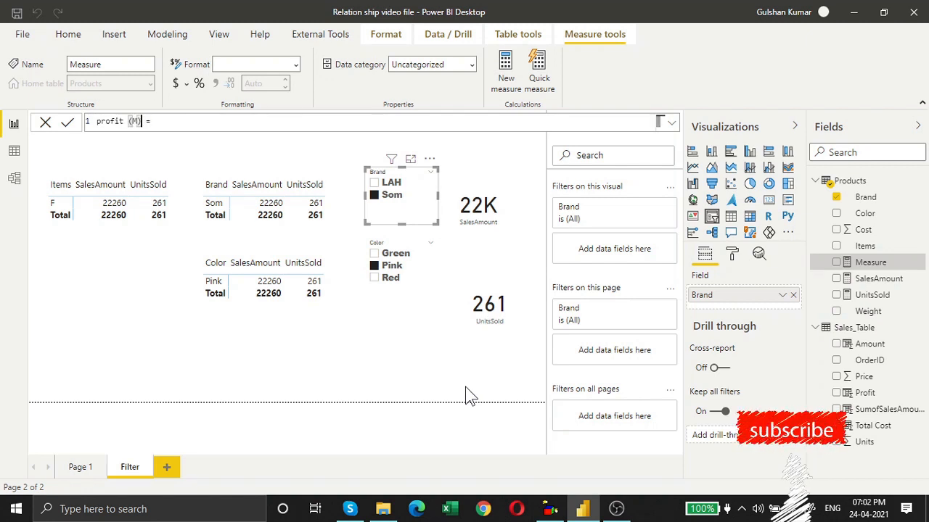
# Copy the expression 'Sales_Table'[Amount]-Sales_Table[Total Cost] from the formula of the Profit column in Sales_Table
pyautogui.press('End')
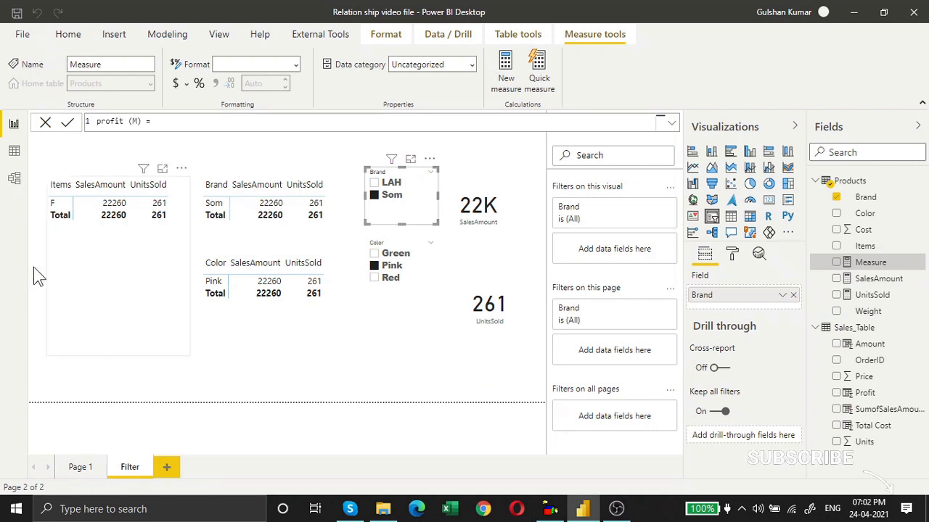
pyautogui.click(15, 151)
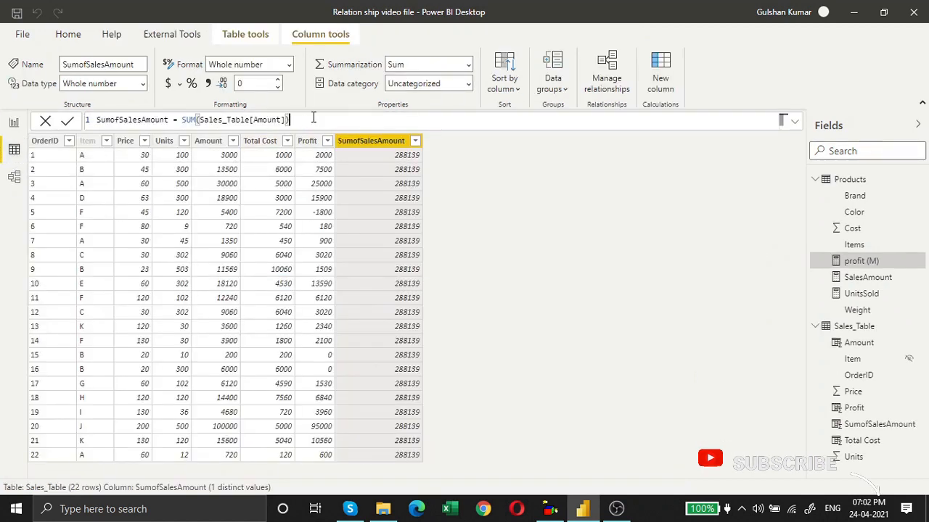
pyautogui.click(14, 123)
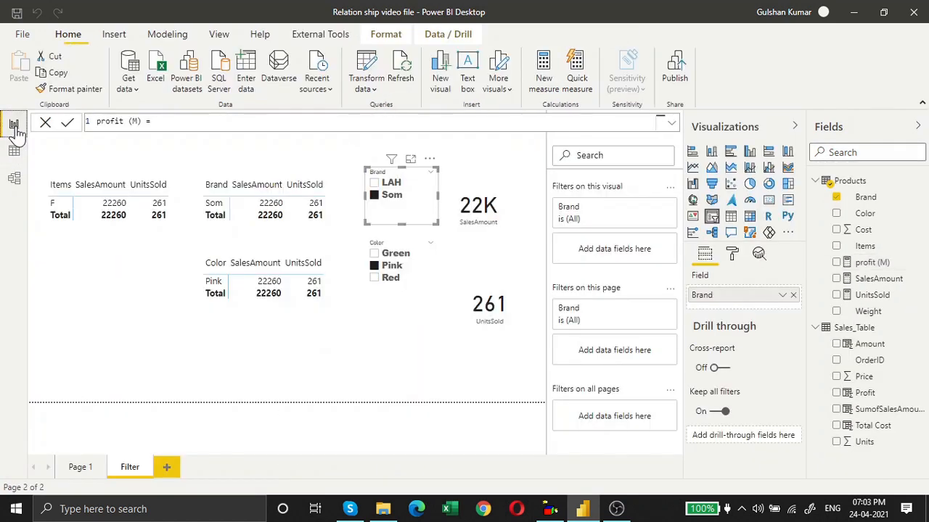
pyautogui.click(15, 150)
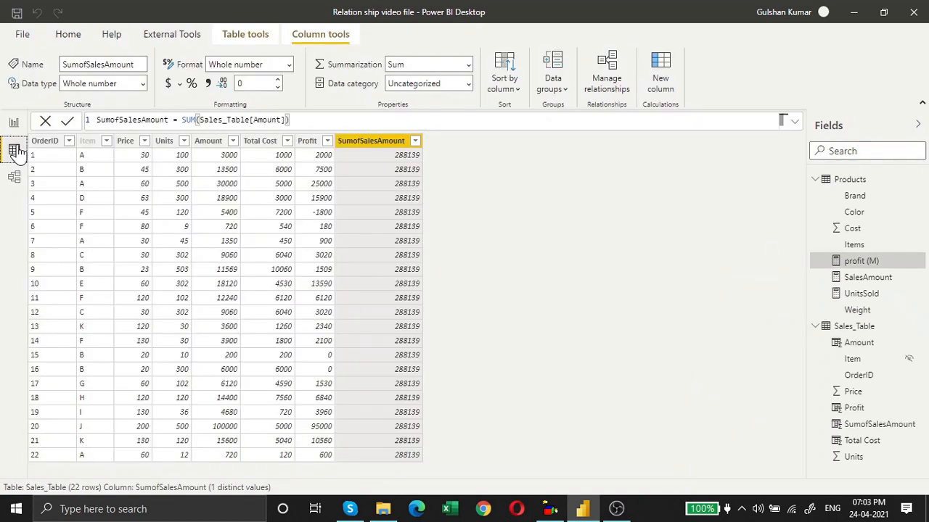
pyautogui.click(314, 145)
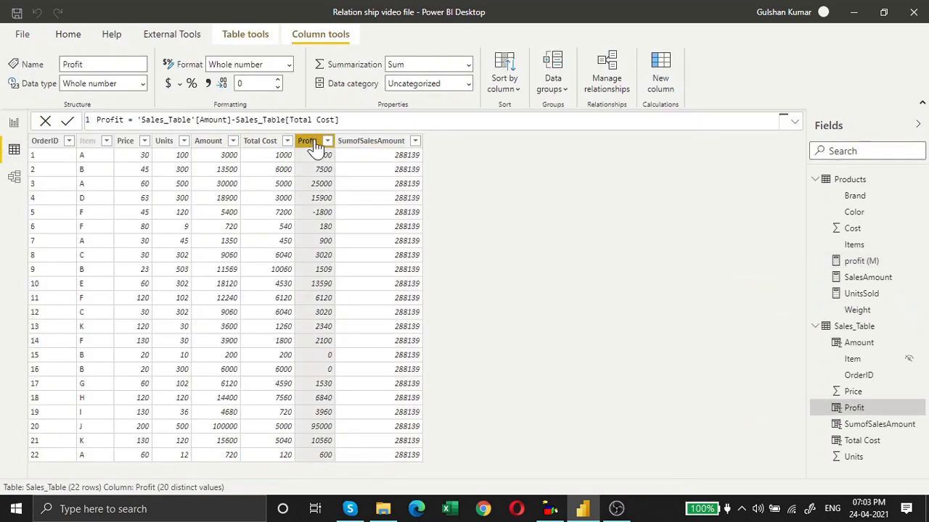
pyautogui.click(361, 119)
pyautogui.hotkey('ctrl', 'a')
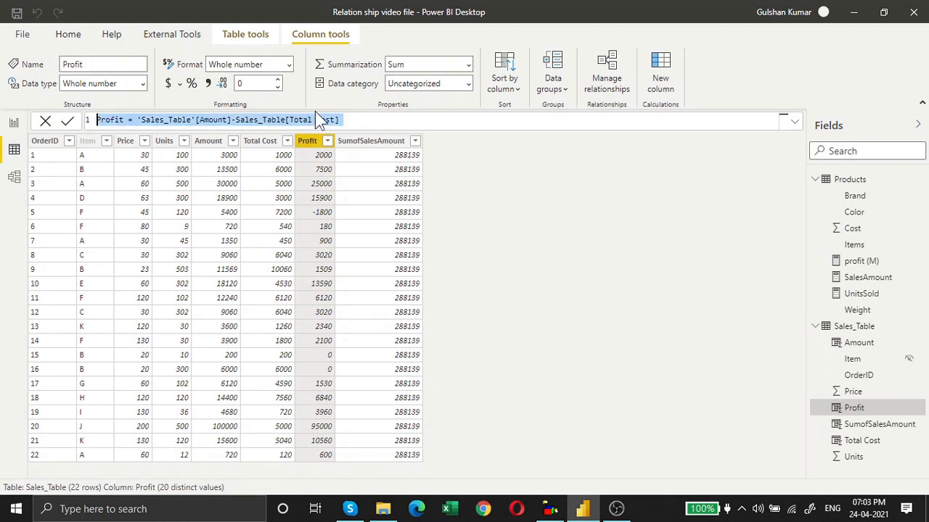
pyautogui.click(366, 113)
pyautogui.click(361, 119)
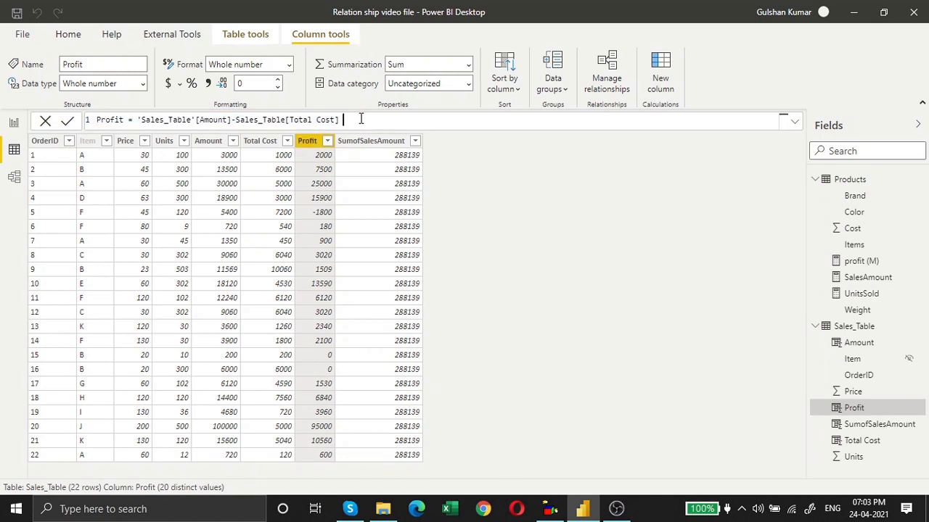
pyautogui.moveTo(345, 121); pyautogui.dragTo(137, 120)
pyautogui.hotkey('ctrl', 'c')
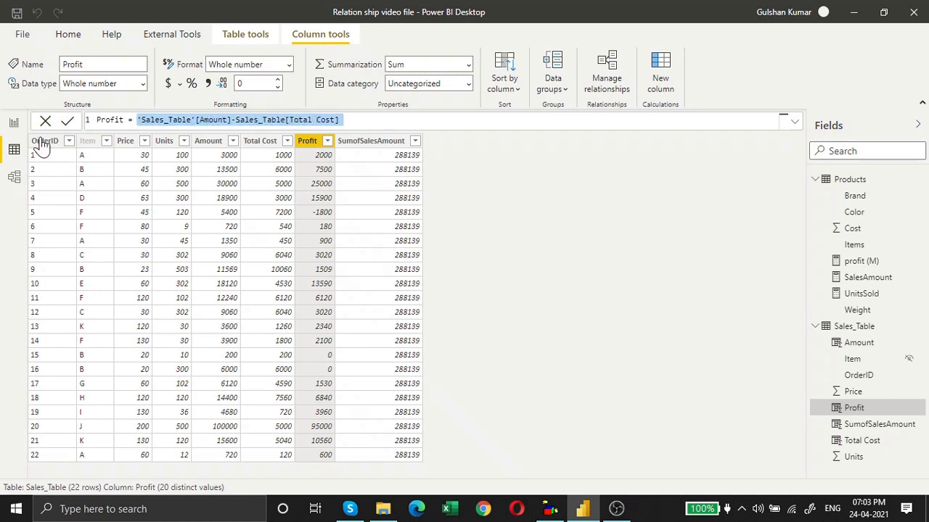
# Paste the copied Amount minus Total Cost expression into the formula of the profit (M) measure
pyautogui.click(13, 124)
pyautogui.click(161, 122)
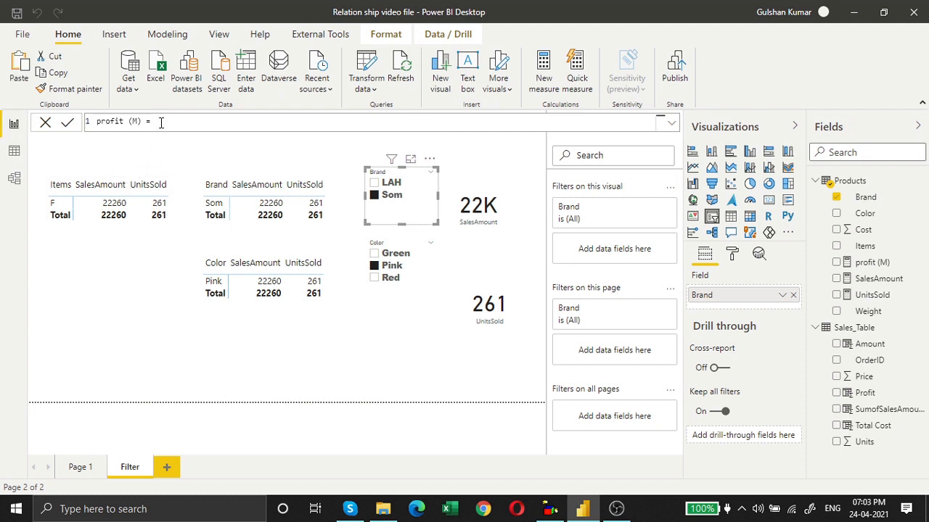
pyautogui.hotkey('ctrl', 'v')
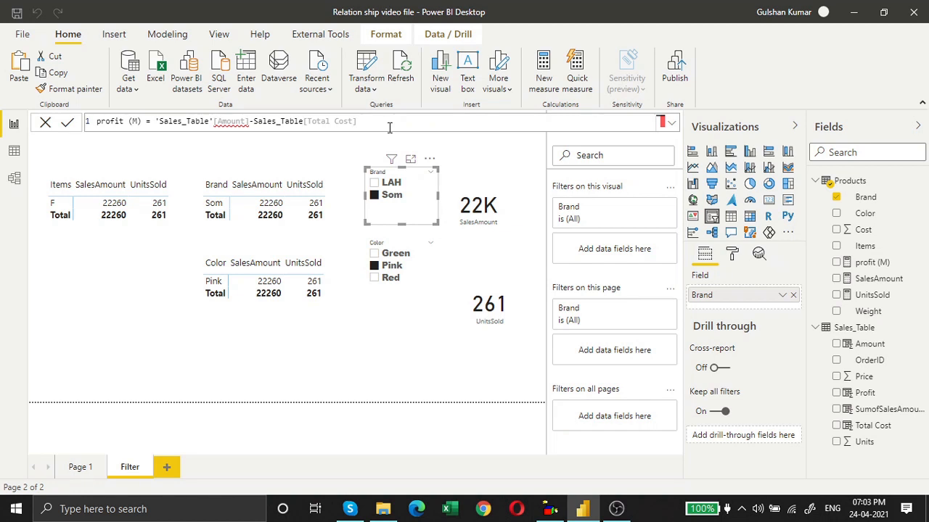
# Switch to Excel and create a new blank workbook
pyautogui.click(461, 510)
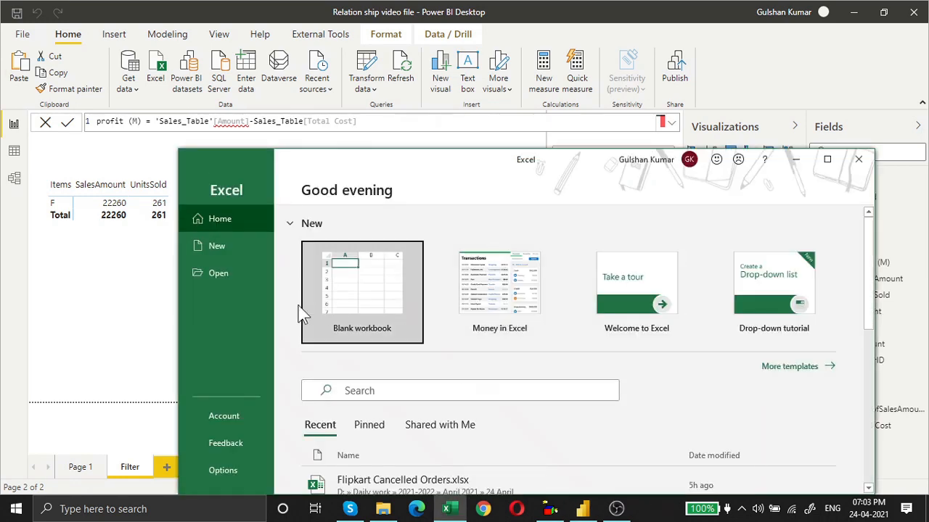
pyautogui.click(428, 477)
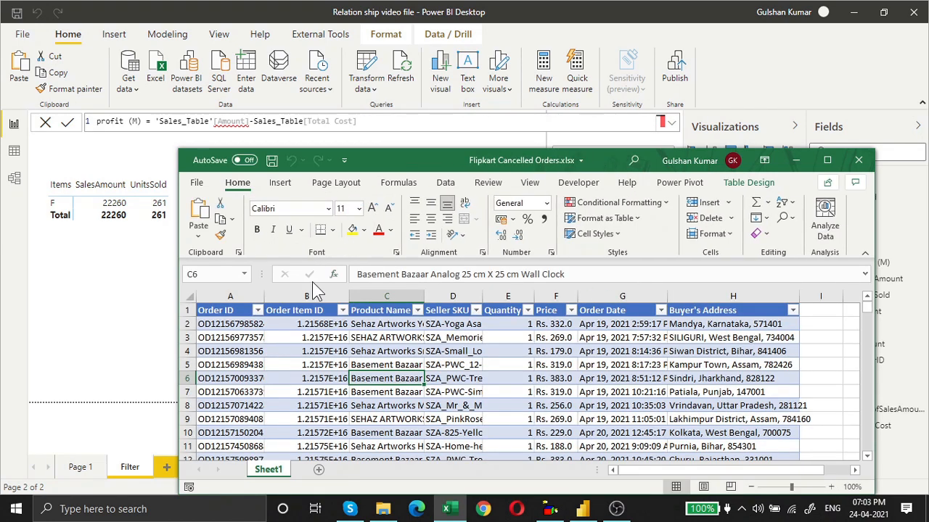
pyautogui.click(199, 183)
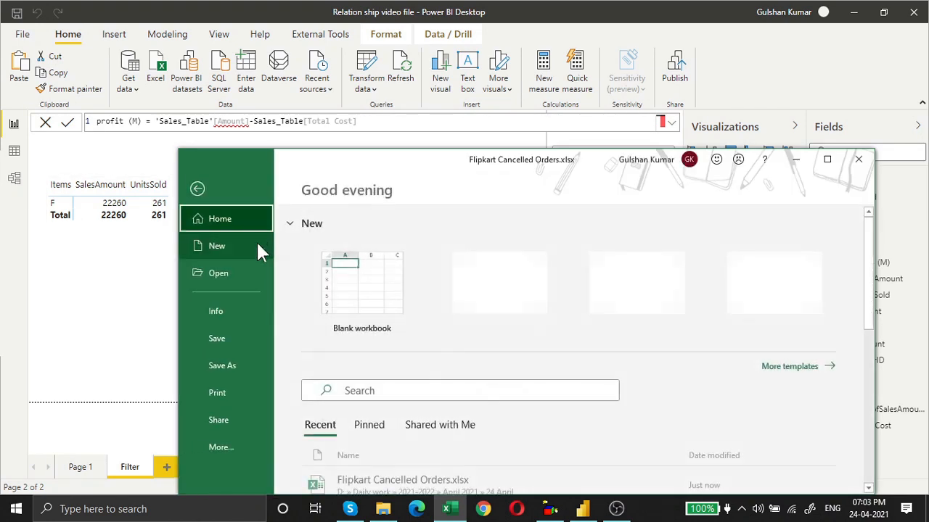
pyautogui.press('Escape')
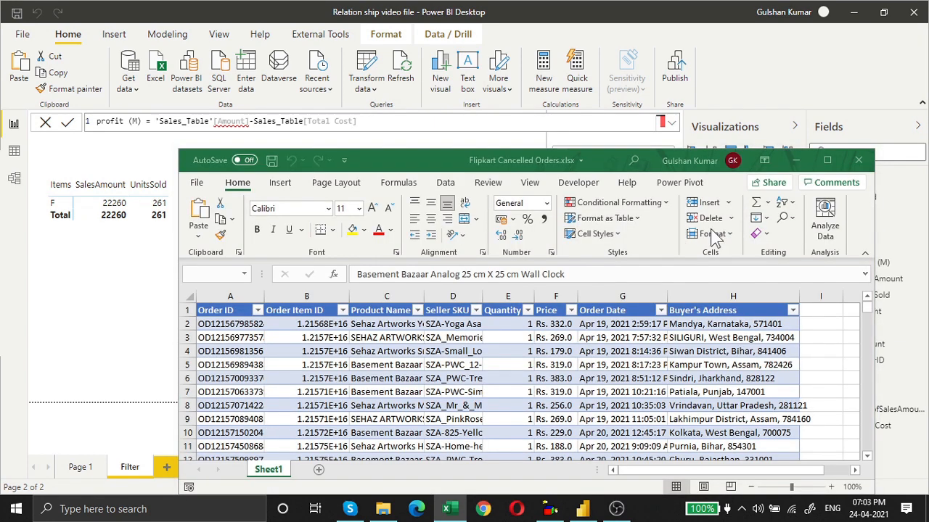
pyautogui.click(682, 46)
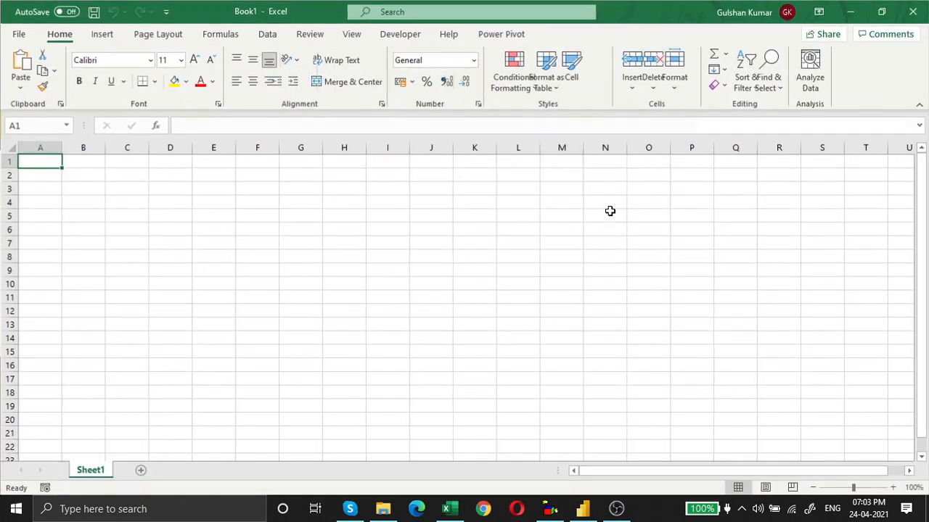
# Enter the labels C, B, B and D in cells H6 to H9 of the blank sheet
pyautogui.click(300, 229)
pyautogui.click(349, 230)
pyautogui.write('A')
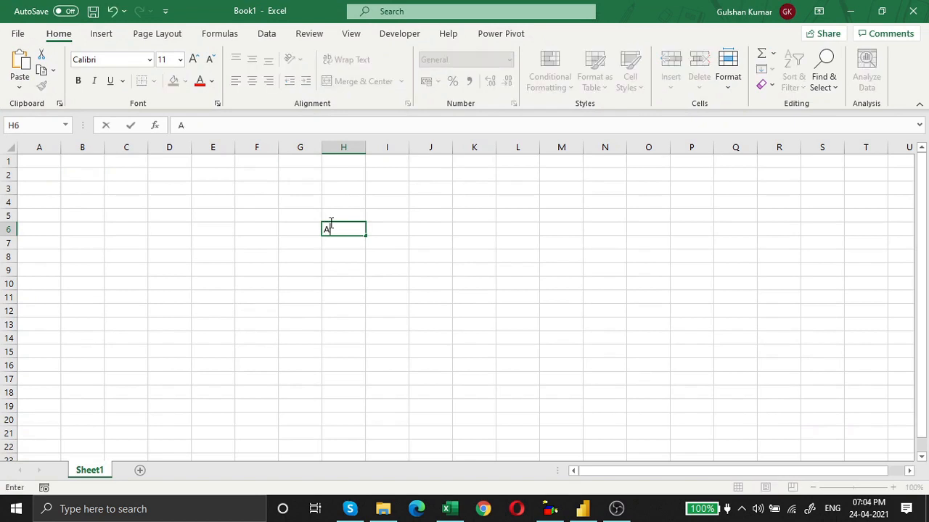
pyautogui.press('Return')
pyautogui.press('Up')
pyautogui.write('C')
pyautogui.press('Return')
pyautogui.write('B')
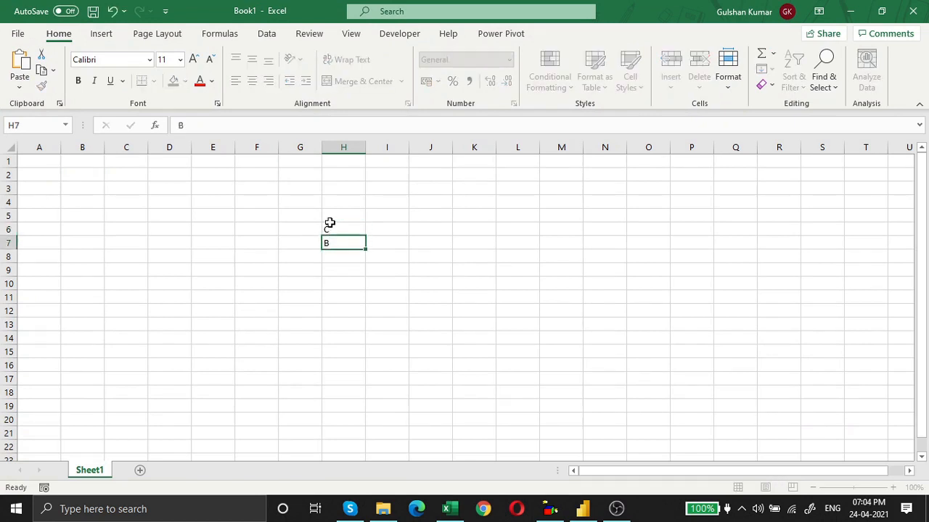
pyautogui.press('Return')
pyautogui.write('B')
pyautogui.press('Return')
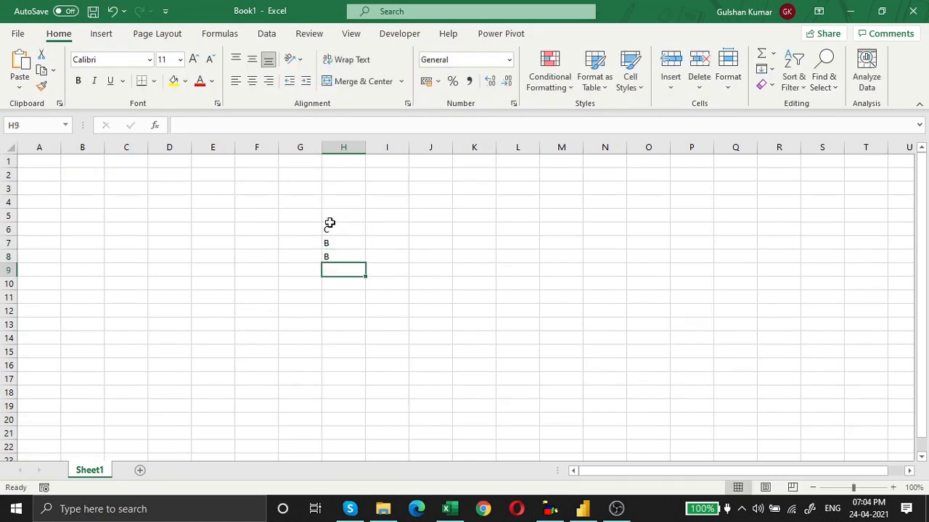
pyautogui.write('D')
pyautogui.press('Return')
# Change the label in cell H7 to D
pyautogui.press('Up')
pyautogui.press('Up')
pyautogui.press('Up')
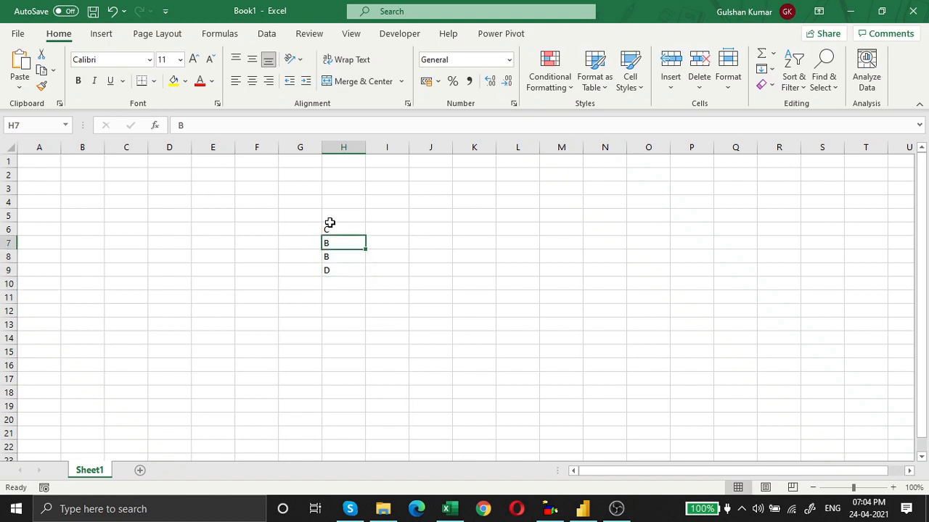
pyautogui.write('D')
pyautogui.press('Tab')
# Enter the numbers 1, 2, 3 and 3 in cells I6 to I9 beside the labels
pyautogui.click(329, 223)
pyautogui.press('Right')
pyautogui.write('1')
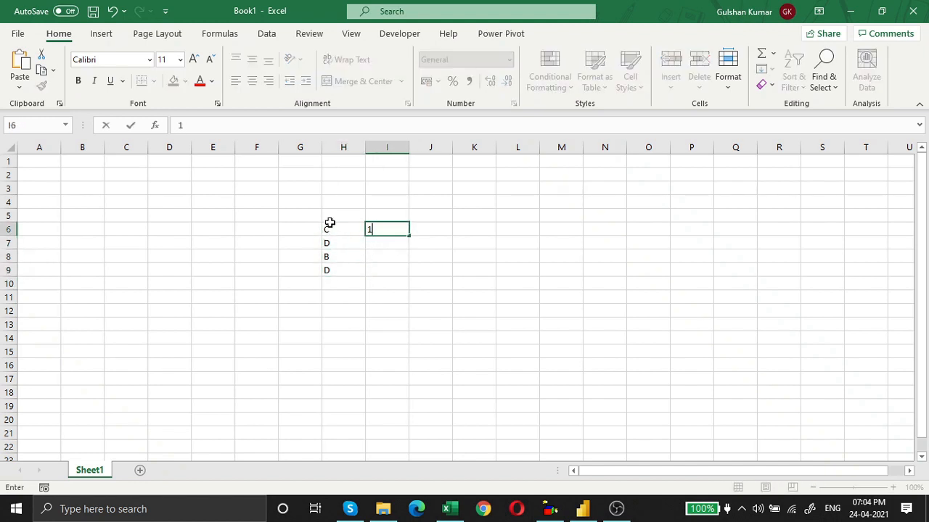
pyautogui.press('Return')
pyautogui.write('2')
pyautogui.press('Return')
pyautogui.write('3')
pyautogui.press('Return')
pyautogui.write('3')
pyautogui.hotkey('ctrl', 'Return')
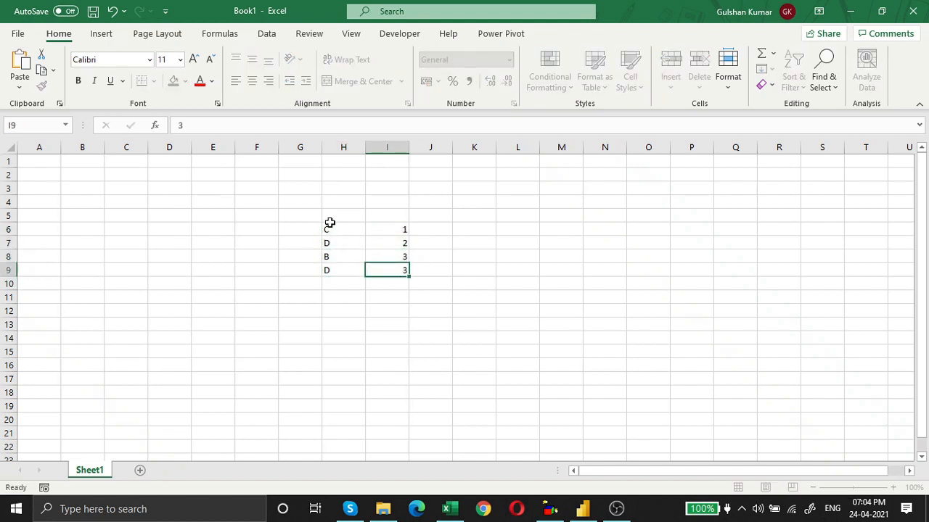
pyautogui.press('Return')
# Enter the numbers 5, 20, 30 and 30 in cells J6 to J9
pyautogui.press('Up')
pyautogui.press('Up')
pyautogui.press('Right')
pyautogui.press('Up')
pyautogui.press('Up')
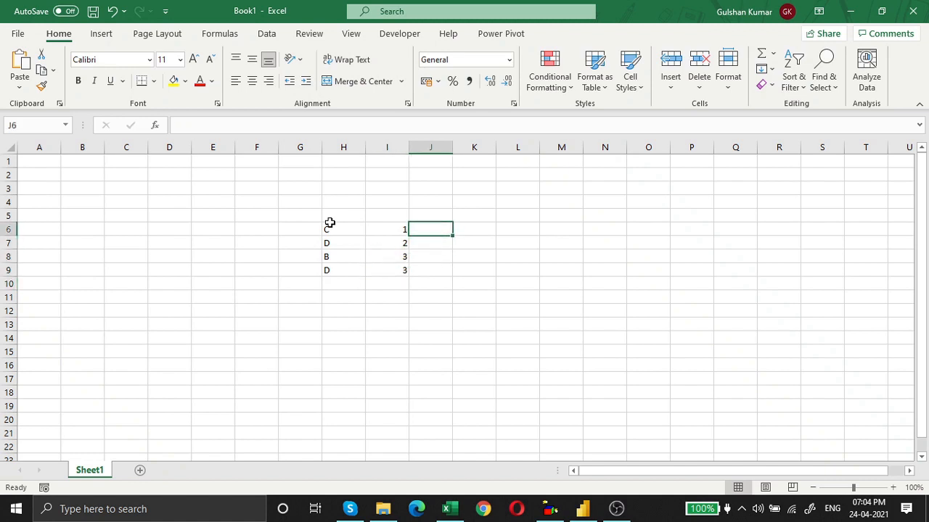
pyautogui.write('5')
pyautogui.press('Return')
pyautogui.write('20')
pyautogui.press('Return')
pyautogui.write('3')
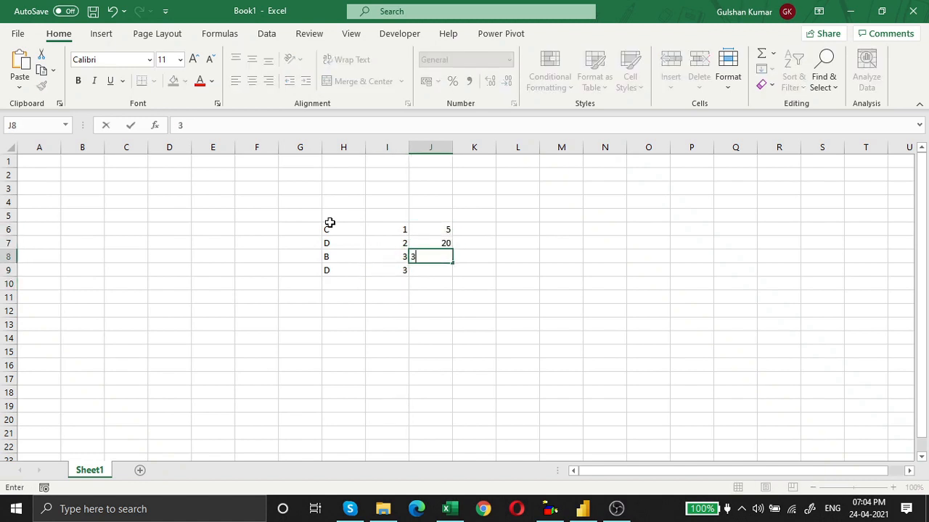
pyautogui.write('0')
pyautogui.press('Return')
pyautogui.write('30')
pyautogui.press('Return')
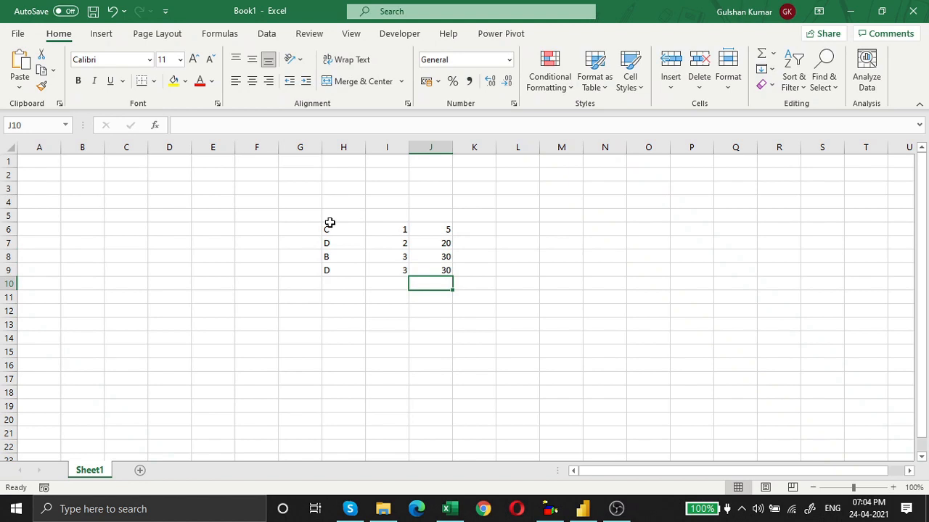
# Enter the array formula =I6:I9-J6:J9 in cell L11 to subtract the second number column from the first
pyautogui.press('Down')
pyautogui.press('Left')
pyautogui.press('Up')
pyautogui.press('Right')
pyautogui.press('Right')
pyautogui.press('Right')
pyautogui.press('Down')
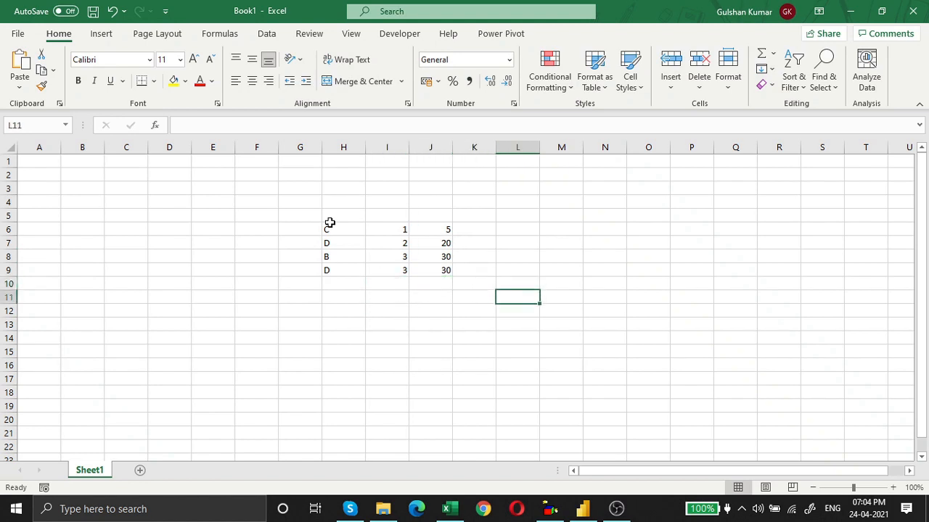
pyautogui.write('=')
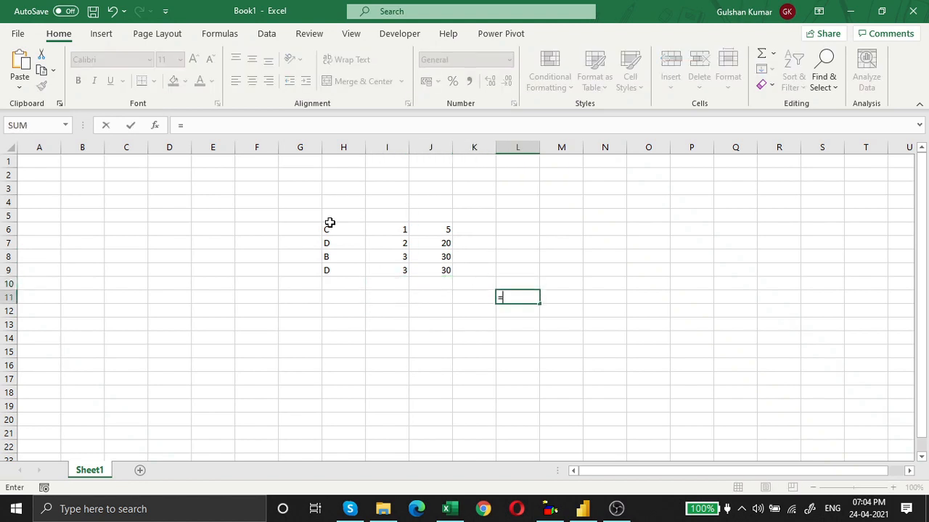
pyautogui.moveTo(371, 228); pyautogui.dragTo(388, 270)
pyautogui.write('-')
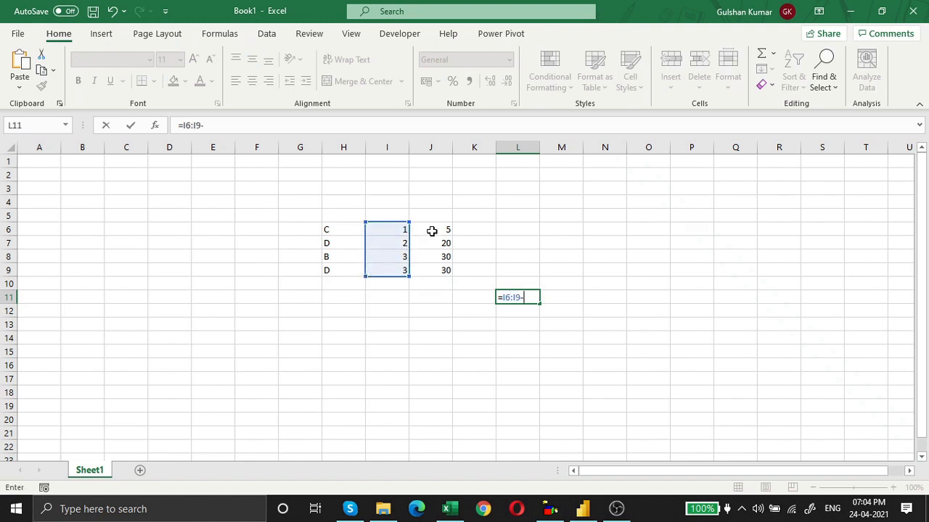
pyautogui.moveTo(431, 229); pyautogui.dragTo(432, 269)
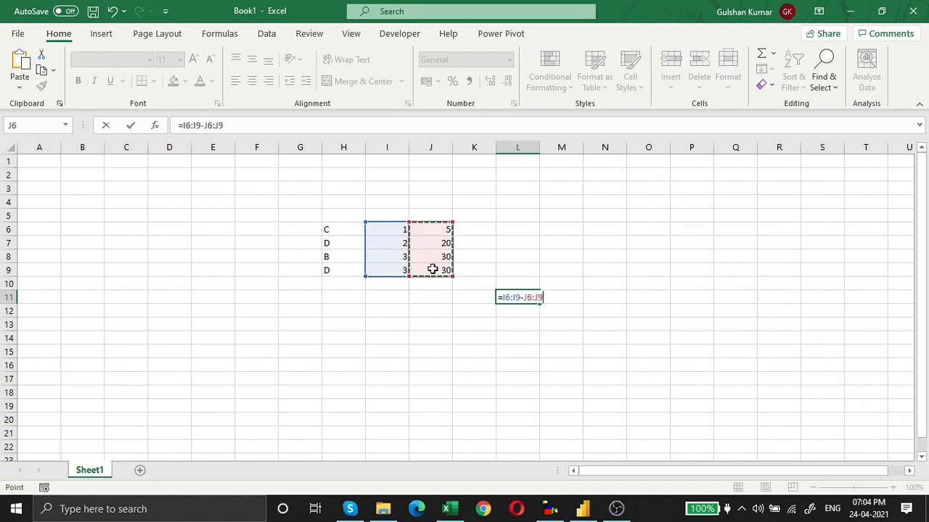
pyautogui.press('Return')
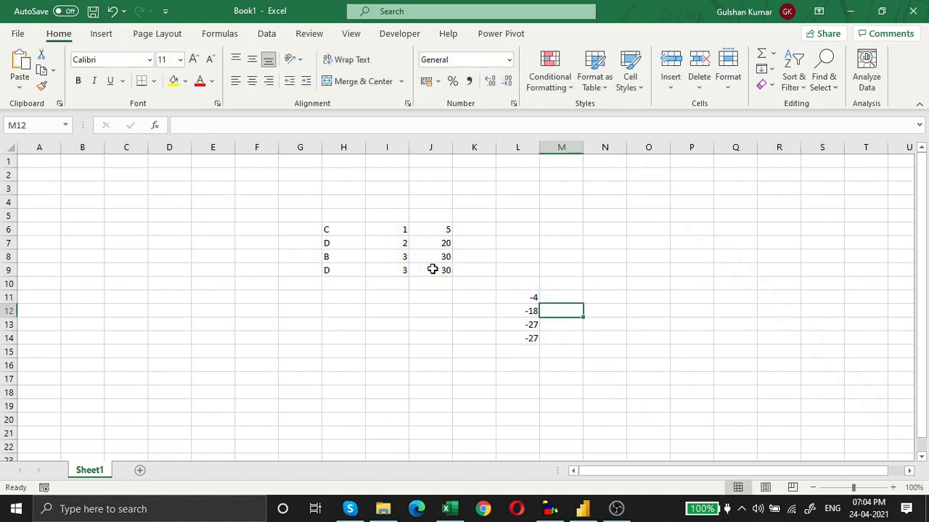
# Examine the spilled result cells L11 to L14 and the formula behind each of them
pyautogui.press('Up')
pyautogui.hotkey('ctrl', 'shift', 'Down')
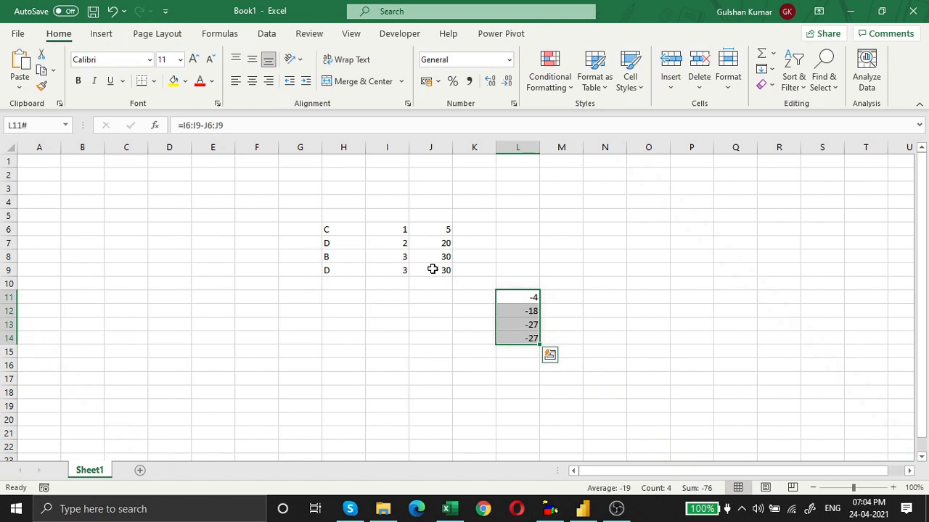
pyautogui.press('Right')
pyautogui.press('Down')
pyautogui.press('Left')
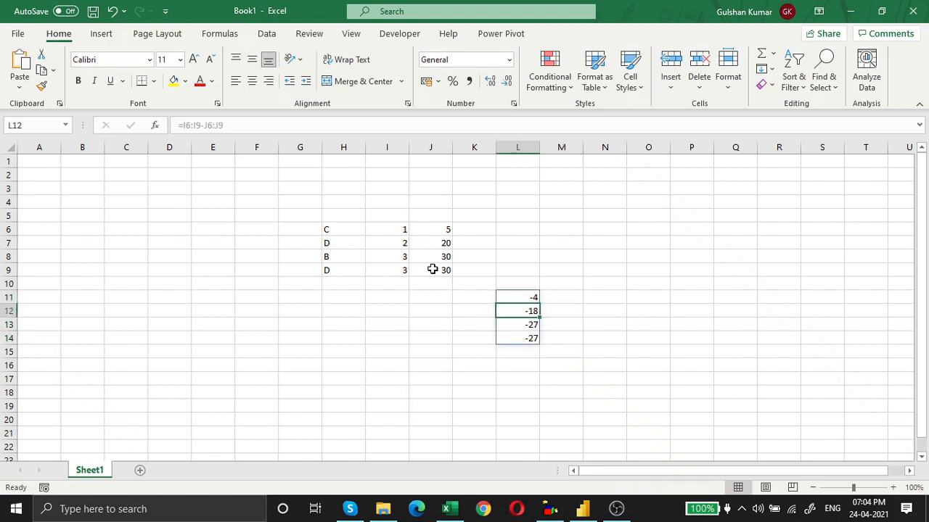
pyautogui.press('Down')
pyautogui.press('Down')
pyautogui.press('Up')
pyautogui.press('Up')
pyautogui.press('Up')
# Overwrite cell L13 inside the spilled range with the text gfgffg
pyautogui.press('Down')
pyautogui.press('Down')
pyautogui.write('gfgffg')
pyautogui.press('Return')
pyautogui.press('Up')
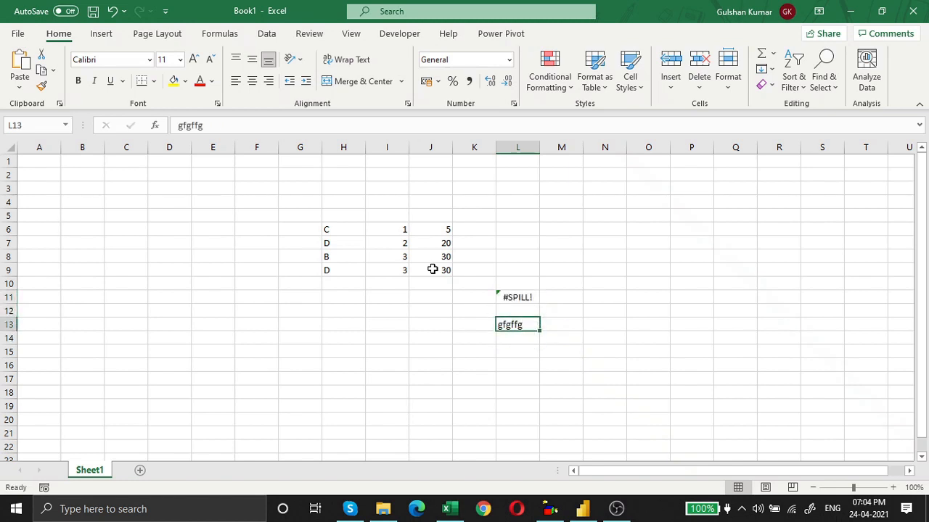
# Inspect the formula in L11 and the ranges it references, leaving it as it is
pyautogui.press('Up')
pyautogui.press('Up')
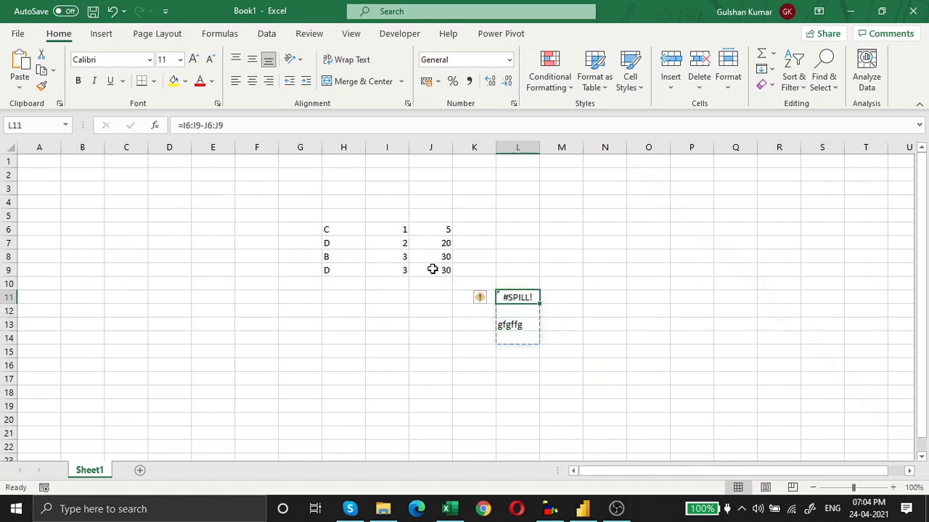
pyautogui.press('F2')
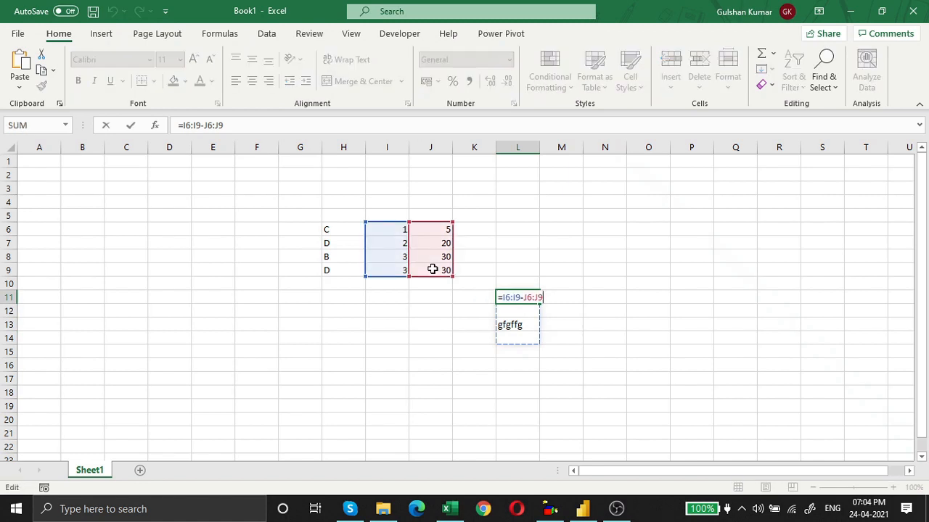
pyautogui.press('Escape')
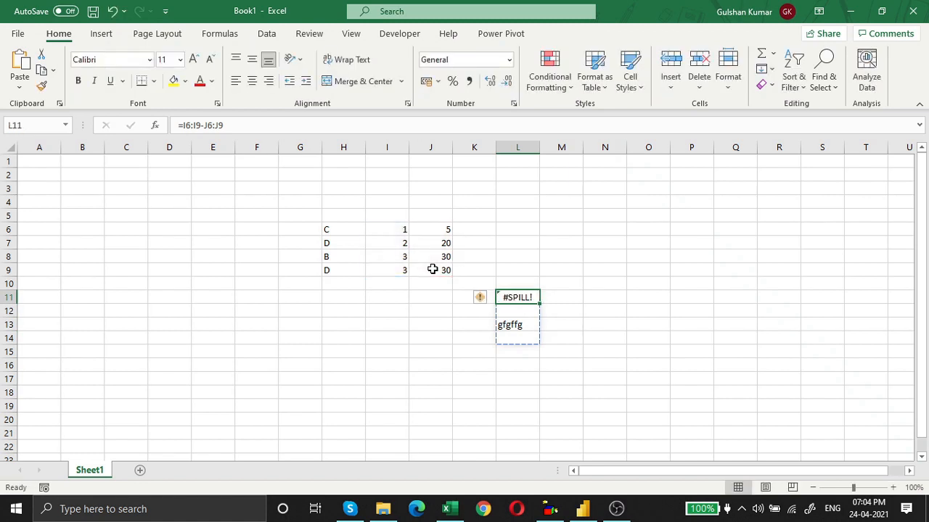
# Wrap the first range, I6:I9, of the formula in cell L11 in a SUM function
pyautogui.press('F2')
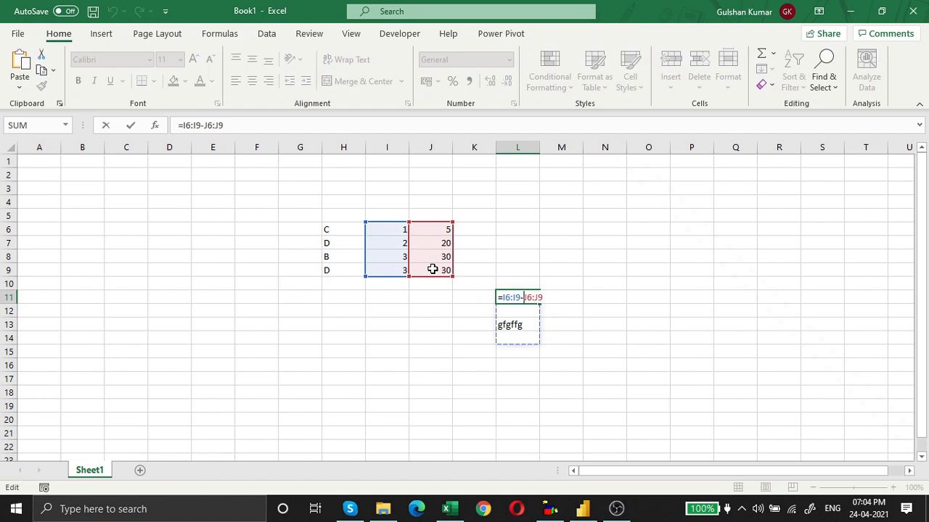
pyautogui.press('Left')
pyautogui.press('Left')
pyautogui.press('Left')
pyautogui.write('SUM(')
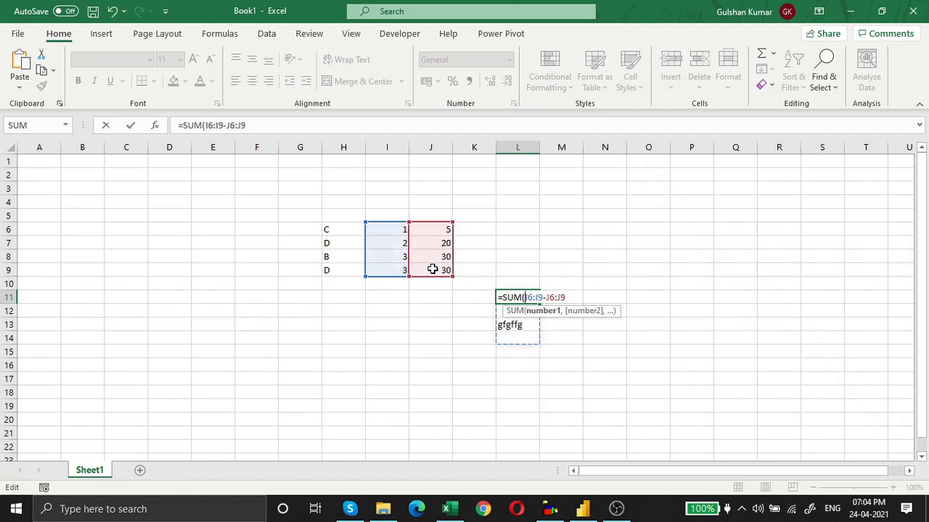
pyautogui.press('Right')
pyautogui.press('Right')
pyautogui.press('Right')
pyautogui.press('Right')
pyautogui.press('Right')
pyautogui.write(')')
# Wrap the second range in SUM as well, completing L11 as =SUM(I6:I9)-SUM(J6:J9)
pyautogui.press('Right')
pyautogui.write('SUM(')
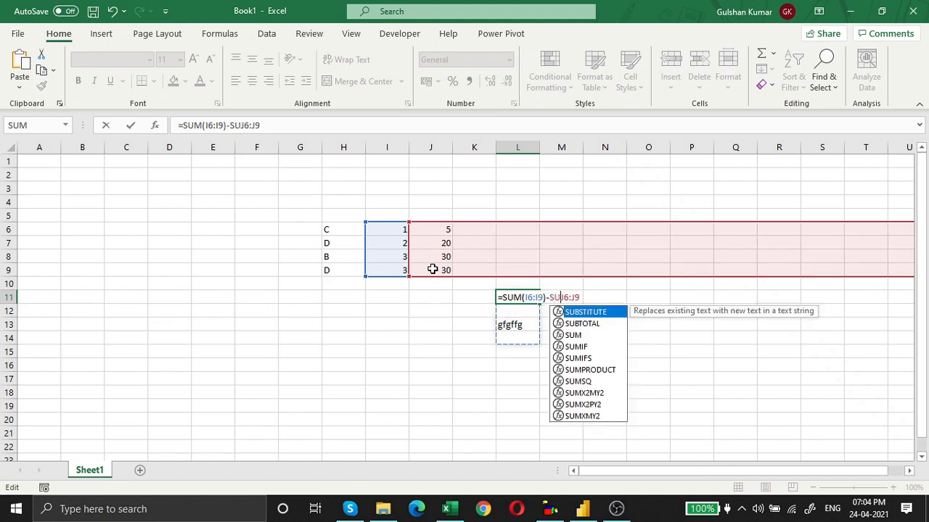
pyautogui.press('Right')
pyautogui.press('Right')
pyautogui.press('Right')
pyautogui.press('Right')
pyautogui.press('Right')
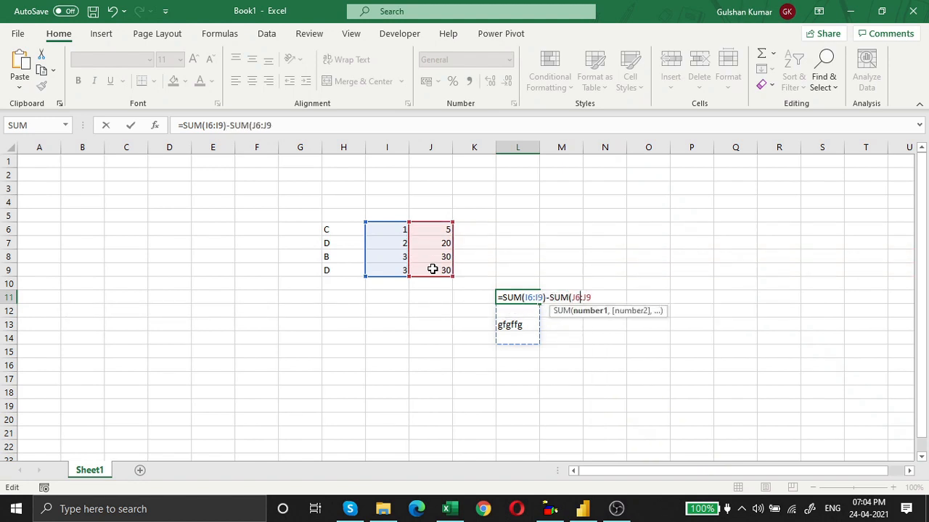
pyautogui.write(')')
pyautogui.press('Return')
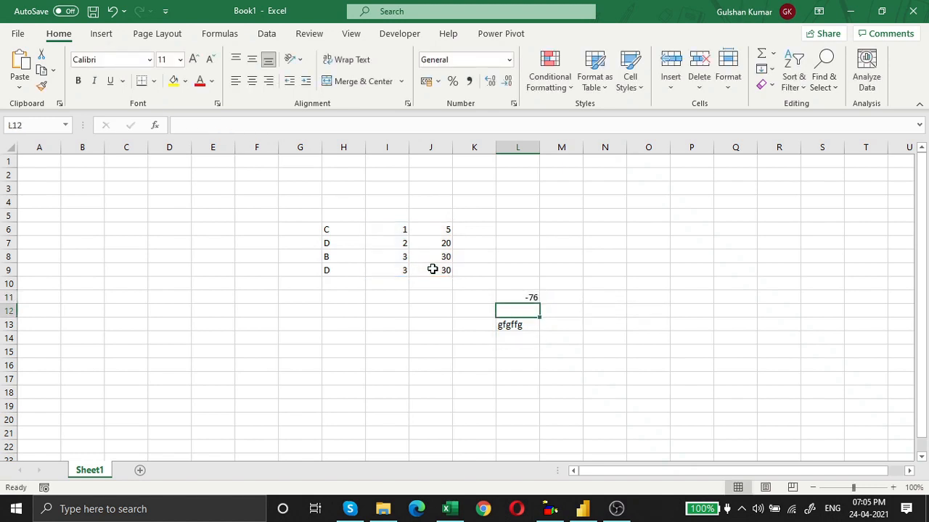
# Review the formula in L11 and highlight the range I6:I9 that its first SUM aggregates
pyautogui.press('Up')
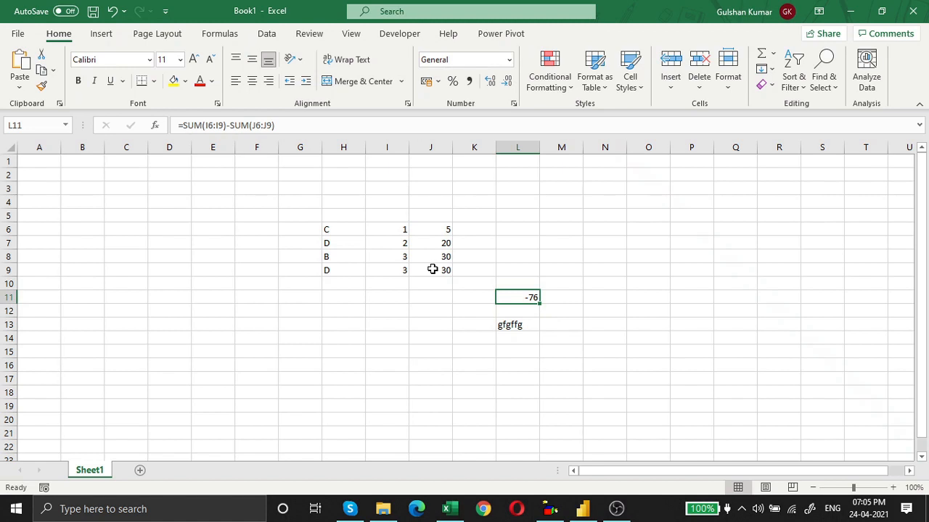
pyautogui.press('Up')
pyautogui.press('Down')
pyautogui.press('Left')
pyautogui.press('Left')
pyautogui.press('Left')
pyautogui.press('Up')
pyautogui.press('Up')
pyautogui.press('Up')
pyautogui.press('Up')
pyautogui.press('Up')
pyautogui.hotkey('shift', 'Down')
pyautogui.hotkey('shift', 'Down')
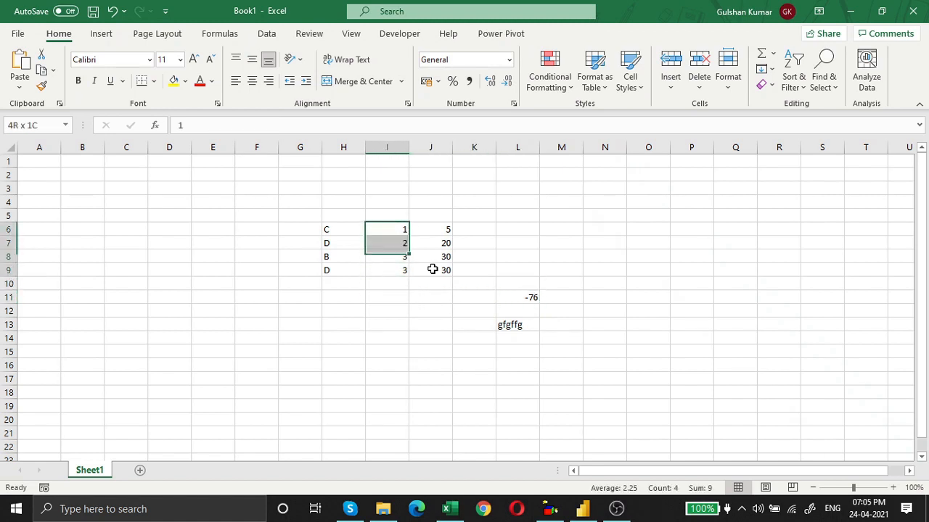
pyautogui.hotkey('shift', 'Down')
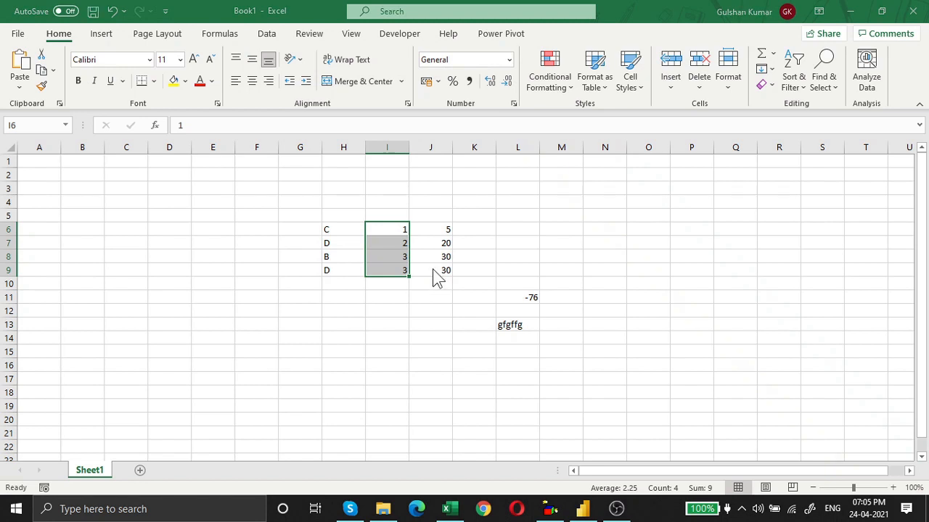
# Switch to Power BI Desktop and wrap 'Sales_Table'[Amount] in SUM in the profit (M) measure formula
pyautogui.hotkey('alt', 'Tab')
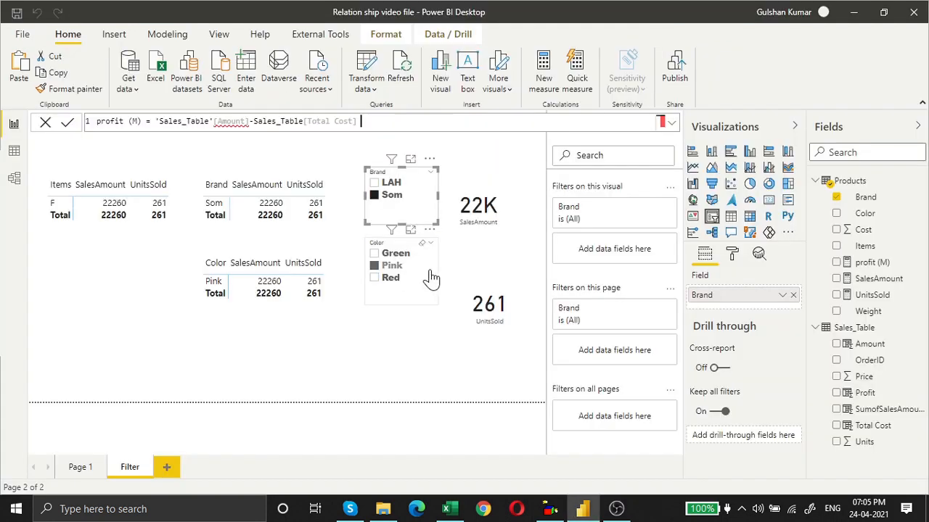
pyautogui.click(156, 122)
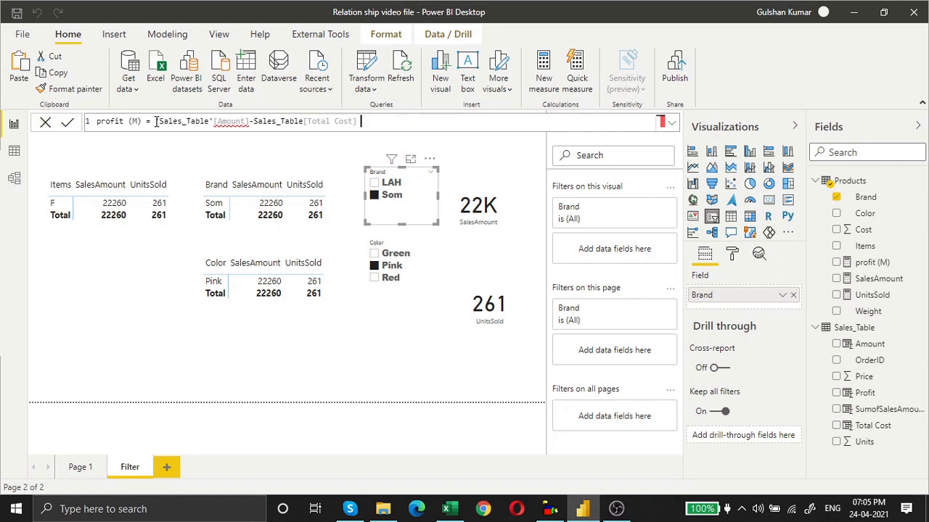
pyautogui.write('SUM(')
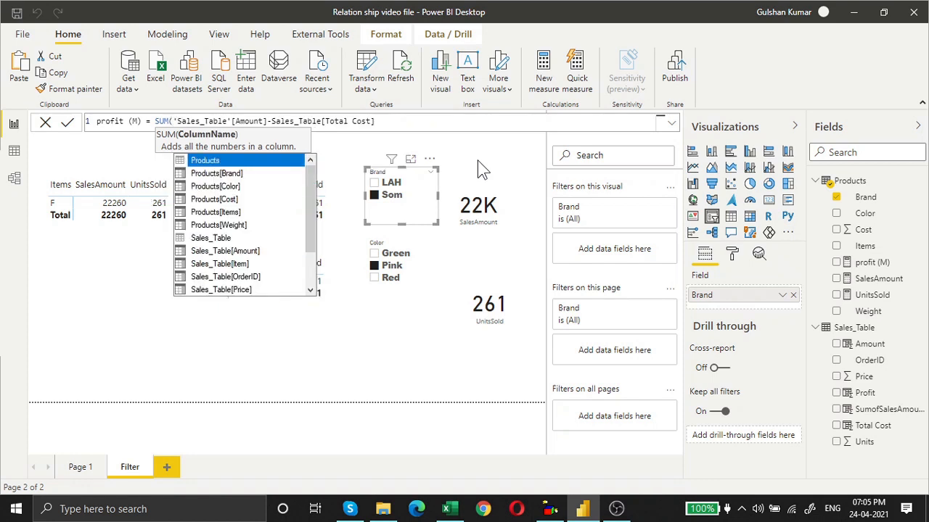
pyautogui.press('Right')
pyautogui.press('Right')
pyautogui.press('Right')
pyautogui.press('Right')
pyautogui.press('Right')
pyautogui.press('Right')
pyautogui.press('Right')
pyautogui.press('Right')
pyautogui.press('Right')
pyautogui.press('Right')
pyautogui.press('Right')
pyautogui.press('Right')
pyautogui.press('Right')
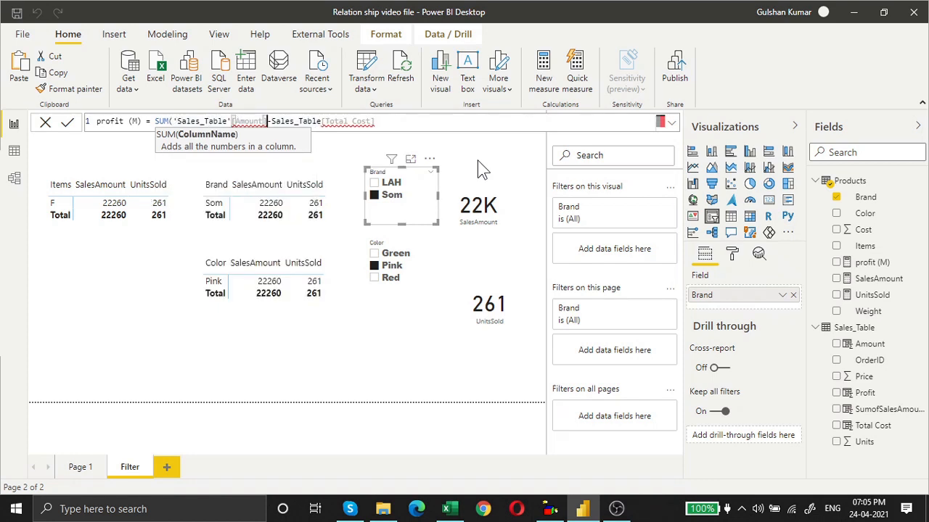
pyautogui.write(')')
pyautogui.press('Right')
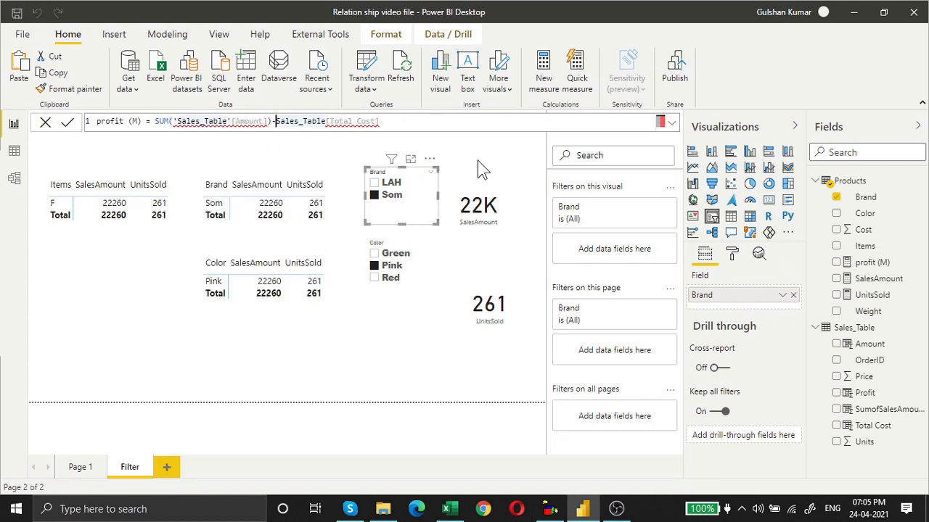
# Try to wrap Sales_Table[Total Cost] in SUM and commit the profit (M) measure
pyautogui.write('SUM(S')
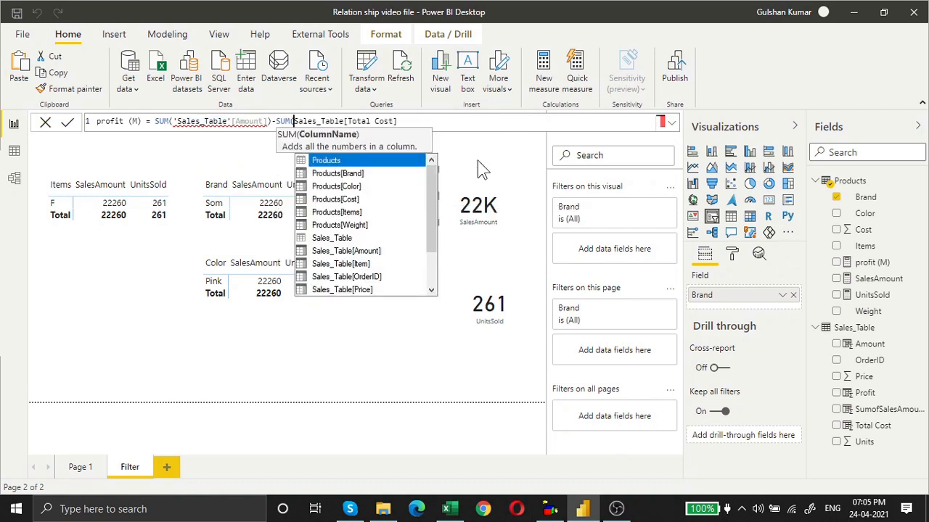
pyautogui.press('Right')
pyautogui.press('Right')
pyautogui.press('Right')
pyautogui.press('Right')
pyautogui.press('Right')
pyautogui.press('Right')
pyautogui.press('Right')
pyautogui.press('Right')
pyautogui.press('Right')
pyautogui.press('Right')
pyautogui.press('Right')
pyautogui.press('Right')
pyautogui.press('Right')
pyautogui.press('Right')
pyautogui.press('Right')
pyautogui.press('Right')
pyautogui.press('Right')
pyautogui.press('Right')
pyautogui.press('Right')
pyautogui.press('Right')
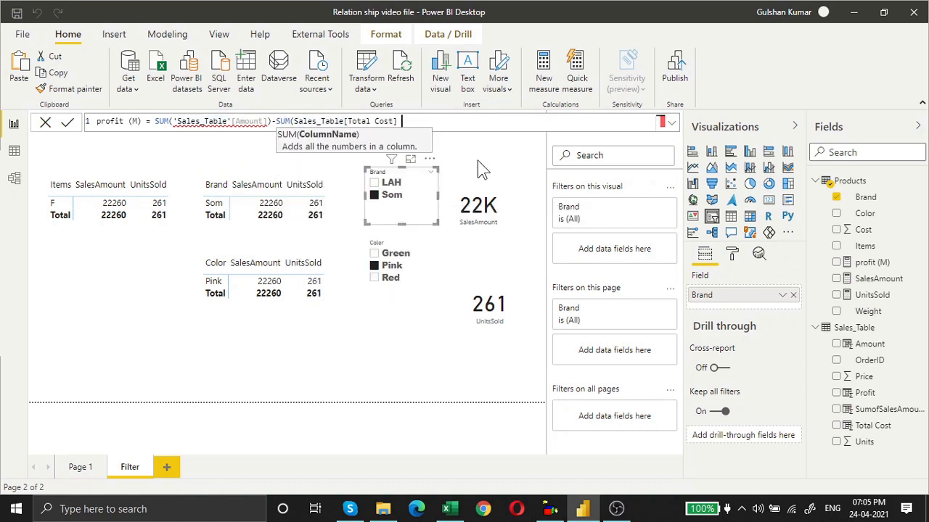
pyautogui.press('Delete')
pyautogui.write(')')
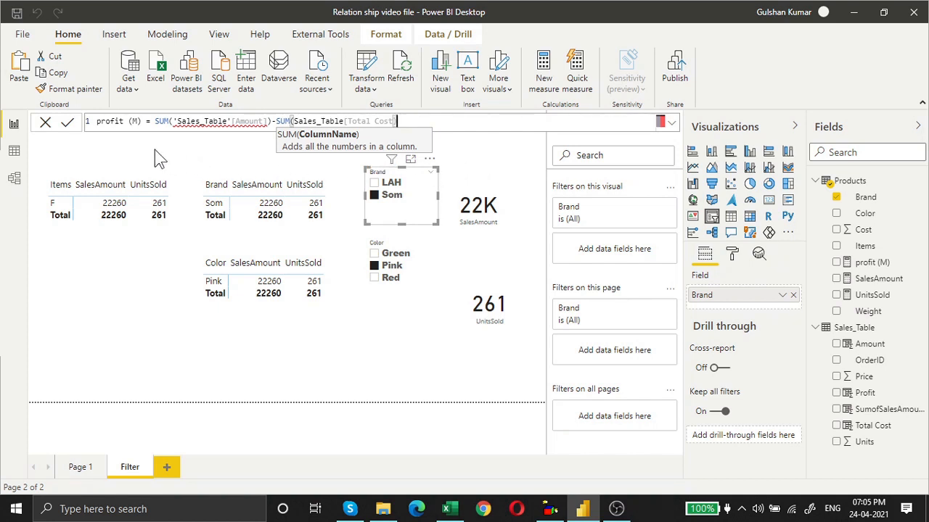
pyautogui.click(66, 123)
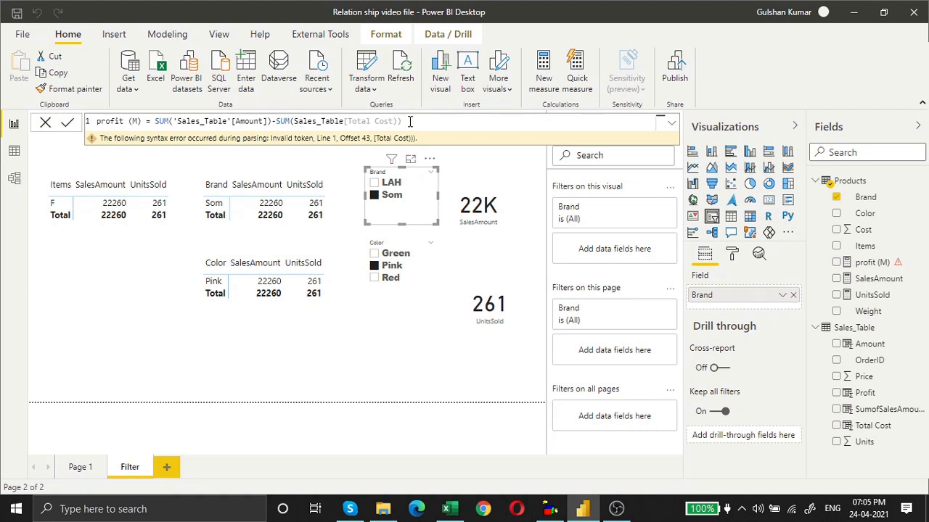
pyautogui.hotkey('ctrl', 'c')
pyautogui.write(')')
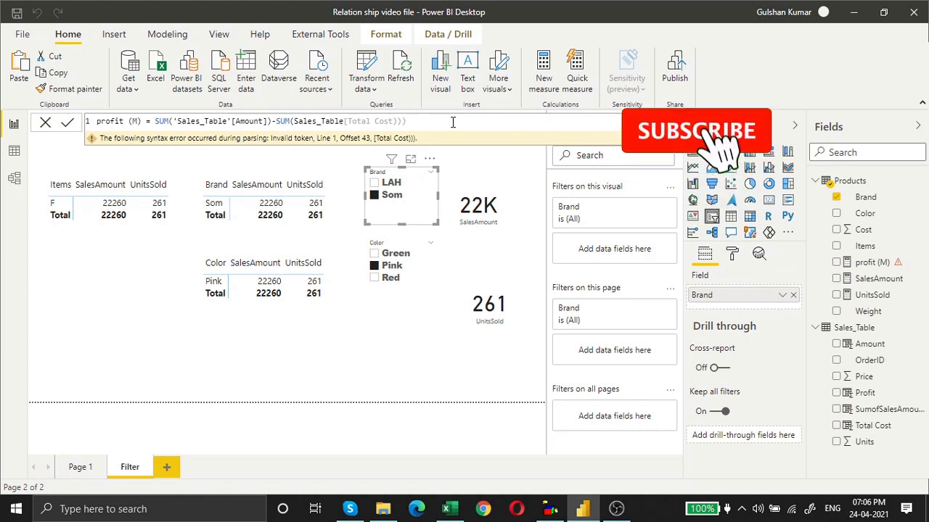
# Replace the whole expression of the profit (M) measure with SUM(Sales_Table[Amount])
pyautogui.moveTo(453, 121); pyautogui.dragTo(154, 122)
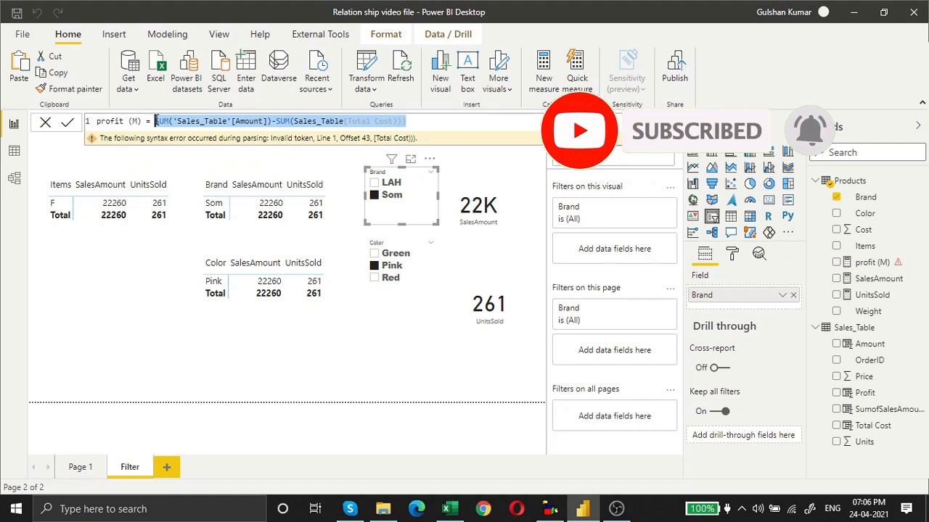
pyautogui.press('BackSpace')
pyautogui.write('SU')
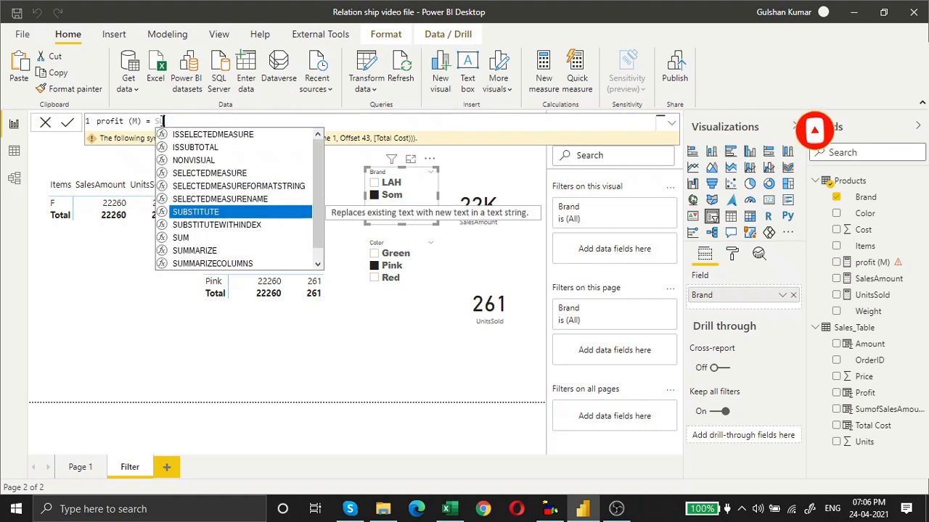
pyautogui.write('M(')
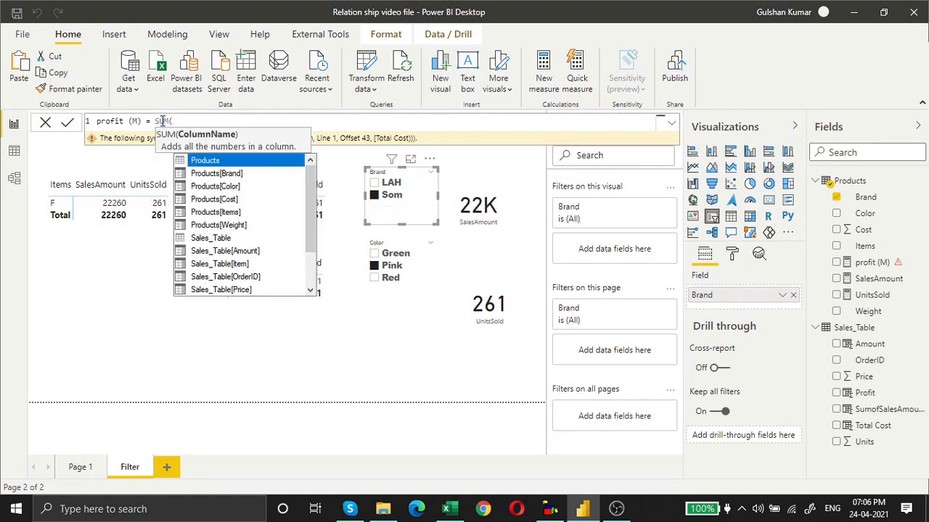
pyautogui.moveTo(309, 225); pyautogui.dragTo(311, 279)
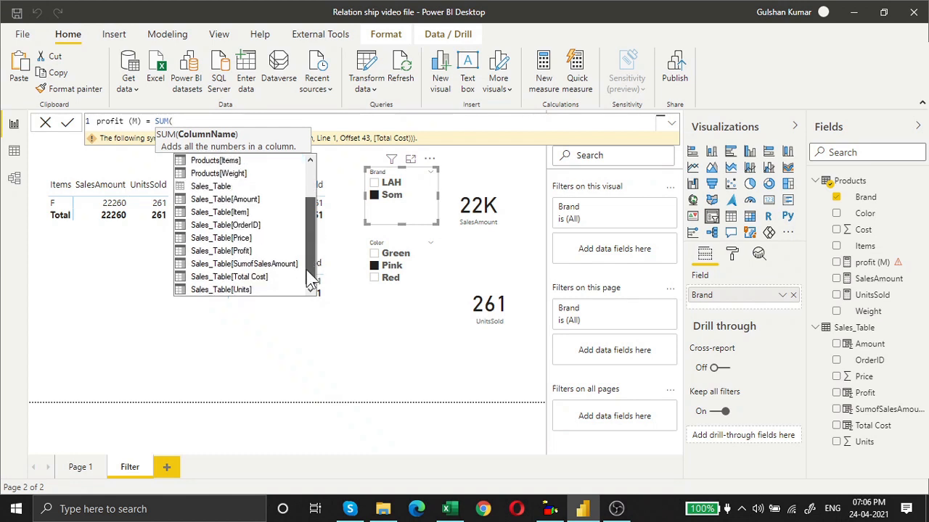
pyautogui.doubleClick(241, 197)
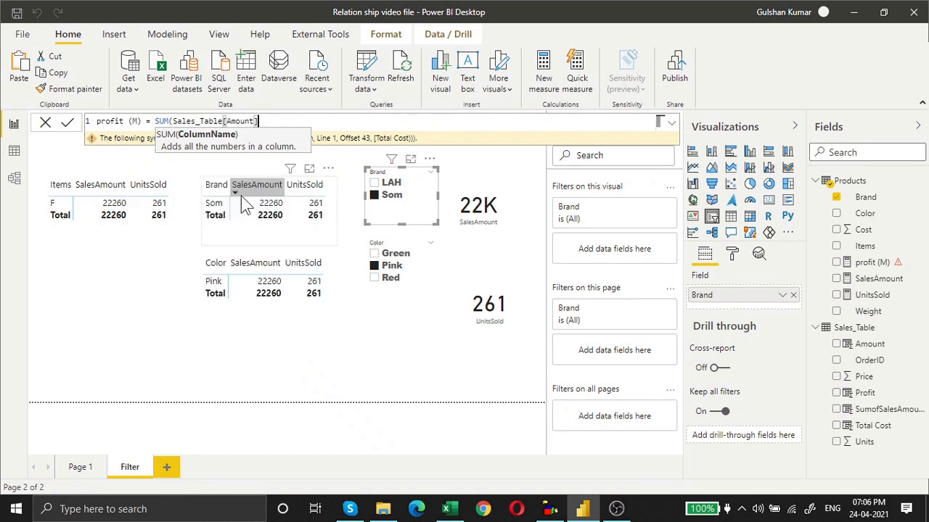
pyautogui.write(')')
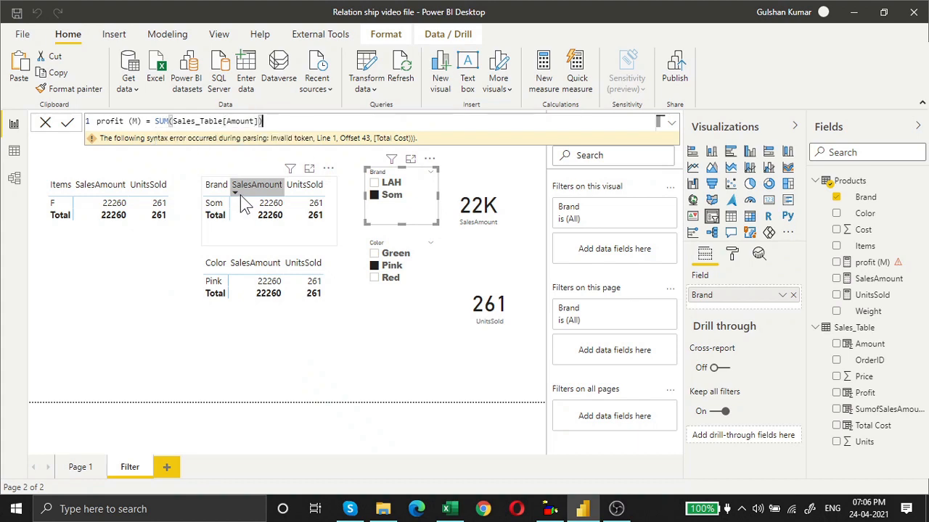
# Subtract SUM(Sales_Table[Total Cost]) in the profit (M) formula and commit the measure
pyautogui.write('-SUM(')
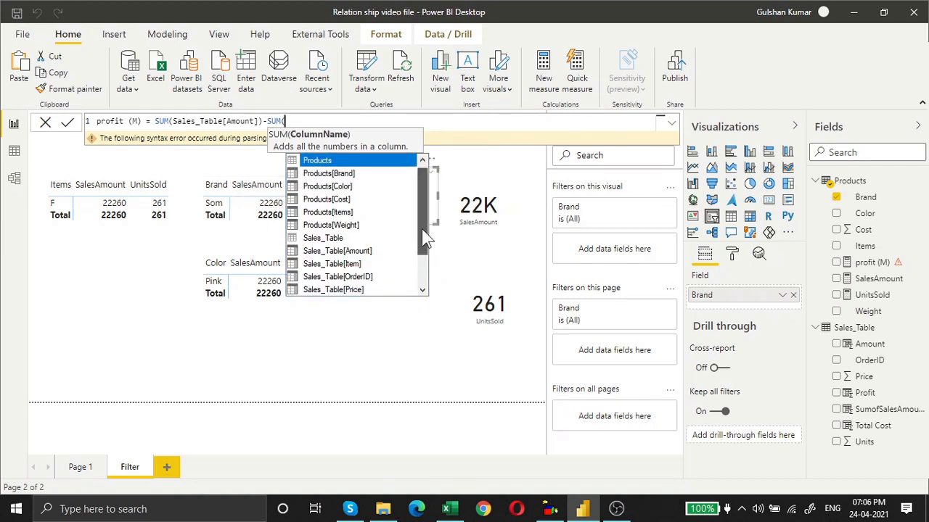
pyautogui.scroll(-2, 424, 240)
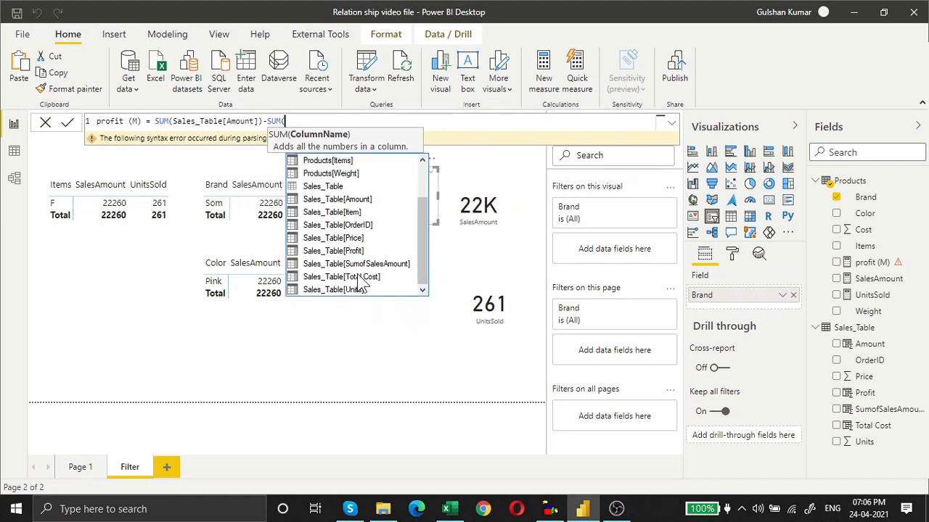
pyautogui.click(357, 276)
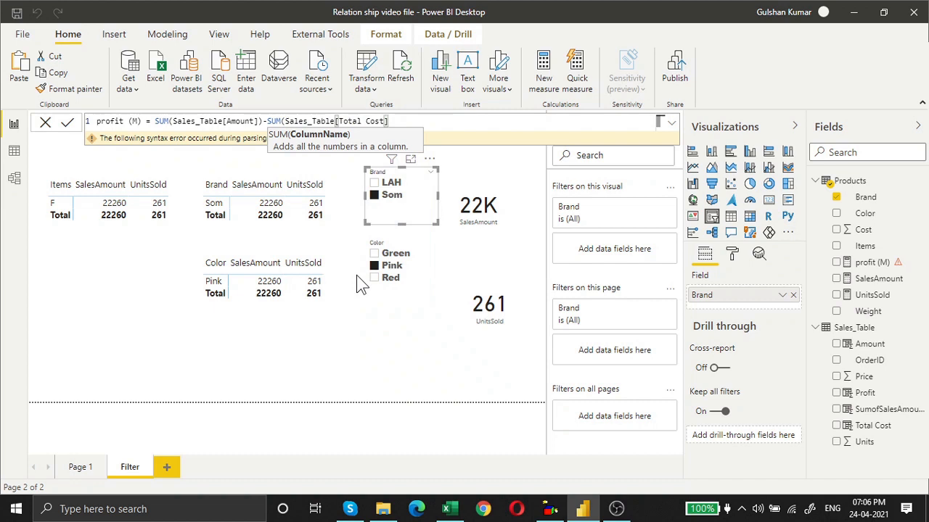
pyautogui.write(')')
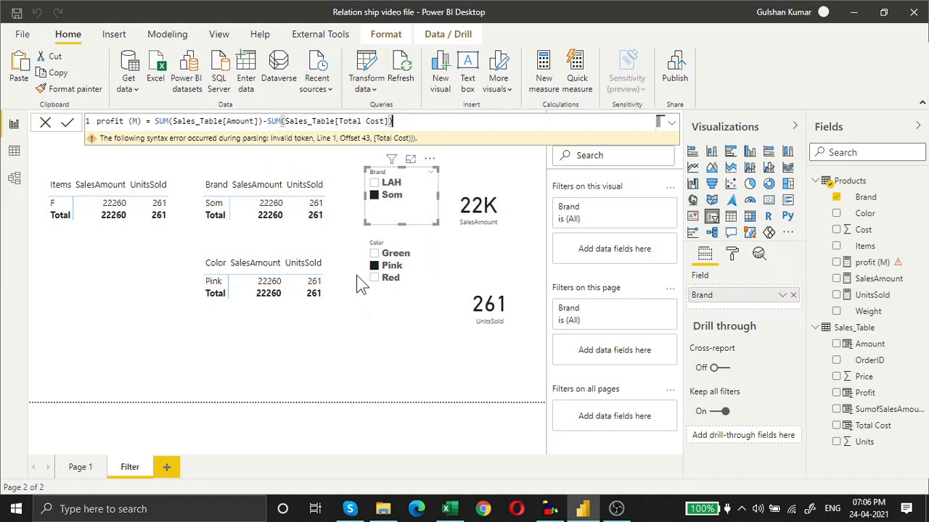
pyautogui.click(67, 124)
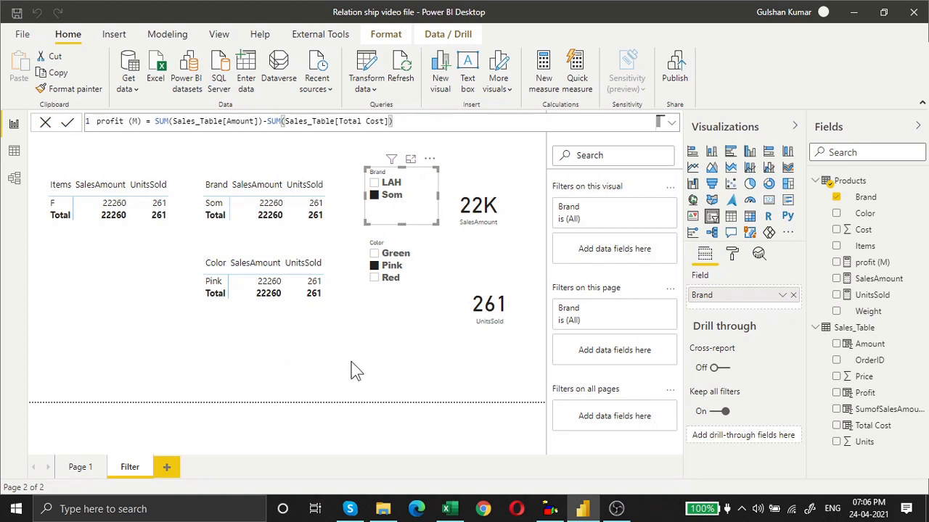
# Add a card visual showing the profit (M) measure below the tables on the Filter page
pyautogui.click(375, 367)
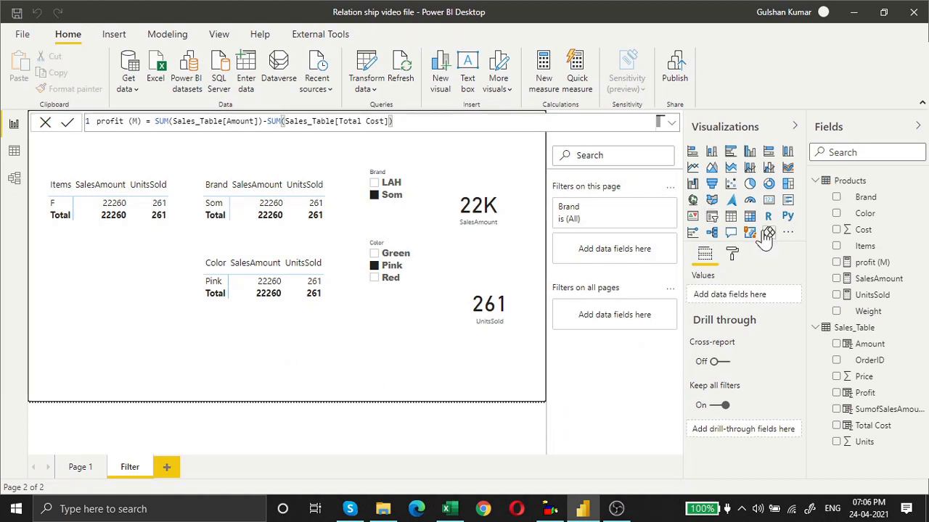
pyautogui.click(768, 203)
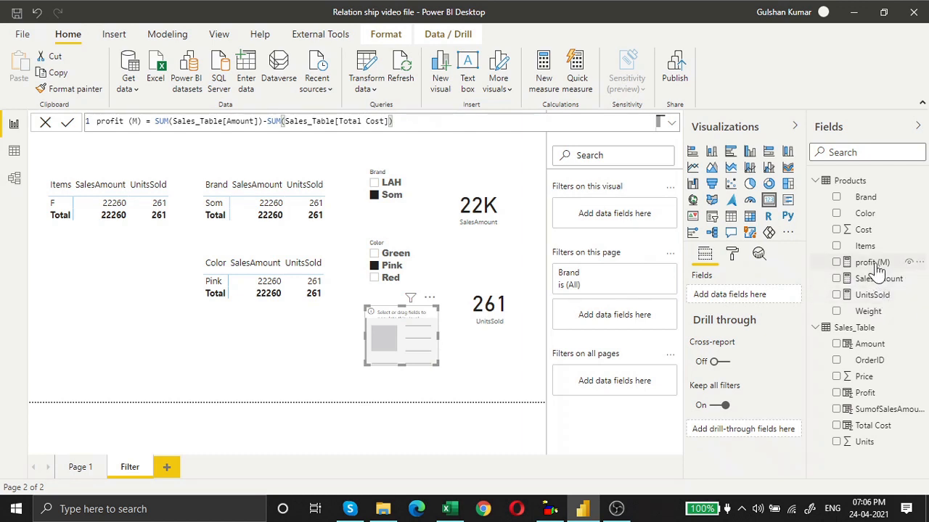
pyautogui.moveTo(874, 262); pyautogui.dragTo(387, 401)
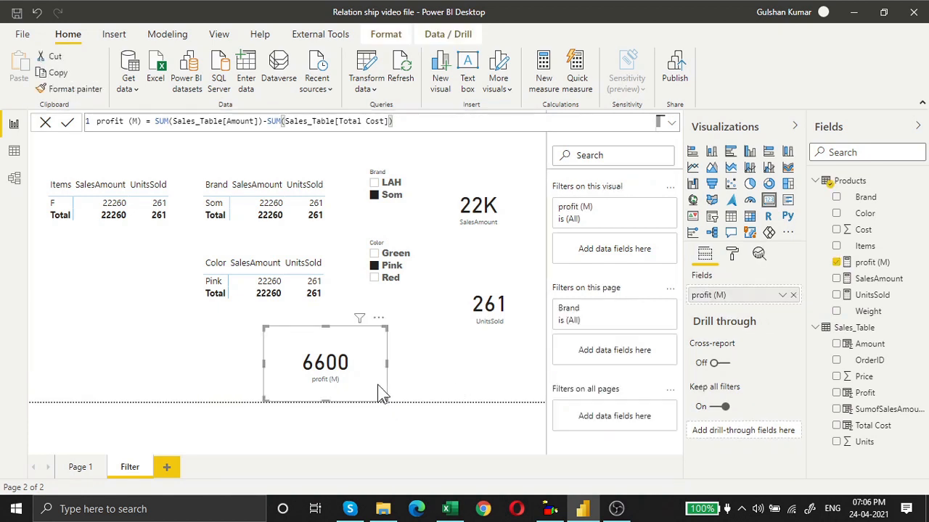
# Duplicate the profit (M) card beside the original and replace its field with the Profit column from Sales_Table
pyautogui.moveTo(378, 383); pyautogui.dragTo(470, 388)
pyautogui.hotkey('ctrl', 'c')
pyautogui.hotkey('ctrl', 'v')
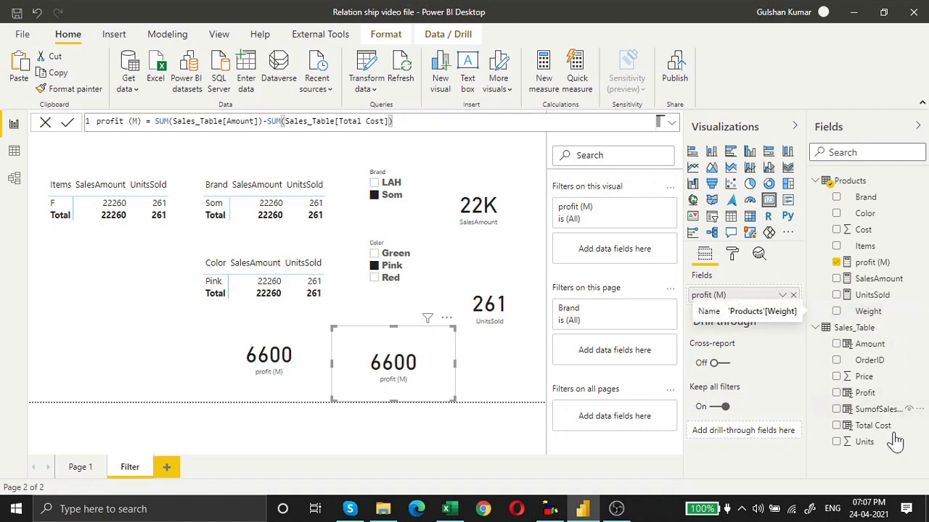
pyautogui.moveTo(865, 393)
pyautogui.mouseDown()
pyautogui.moveTo(484, 406)
pyautogui.moveTo(860, 396)
pyautogui.mouseUp()
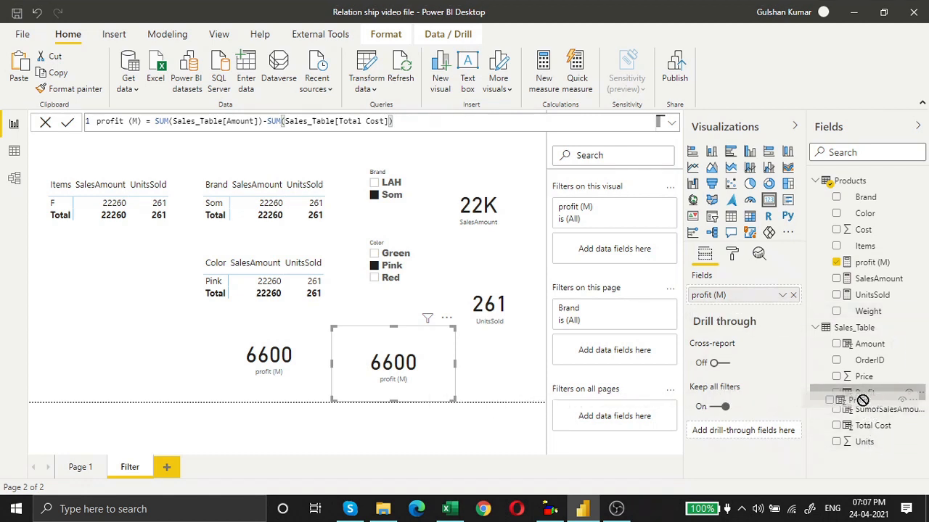
pyautogui.click(793, 294)
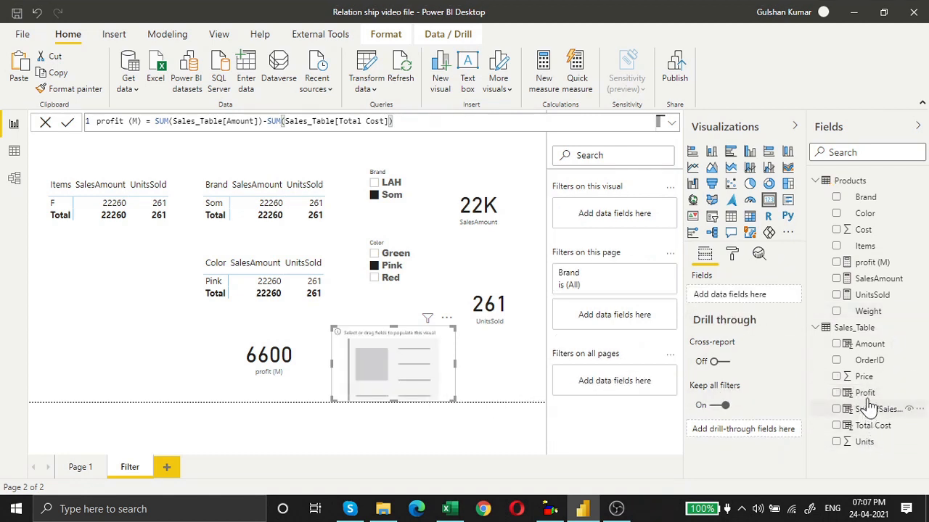
pyautogui.moveTo(864, 393); pyautogui.dragTo(747, 301)
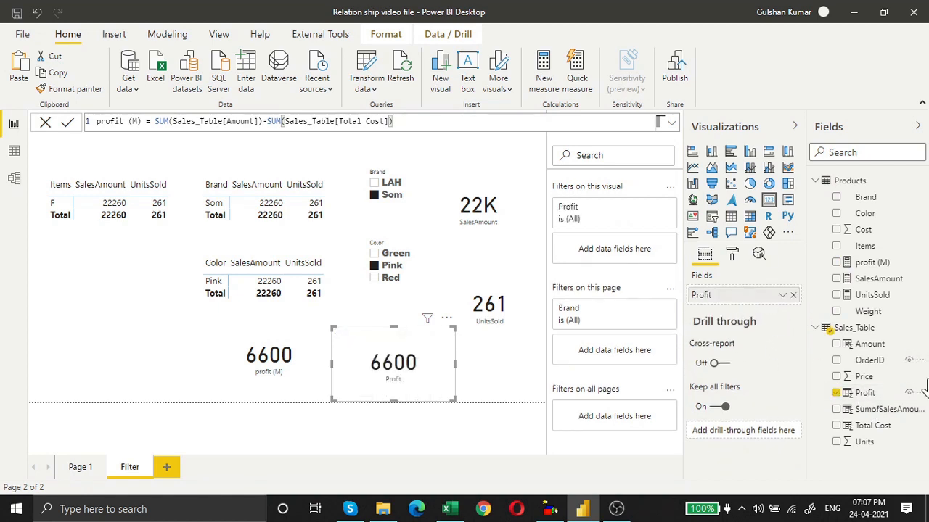
# Compare the profit (M) and Profit cards under different Brand and Color slicer selections, ending on Green
pyautogui.click(384, 183)
pyautogui.click(390, 196)
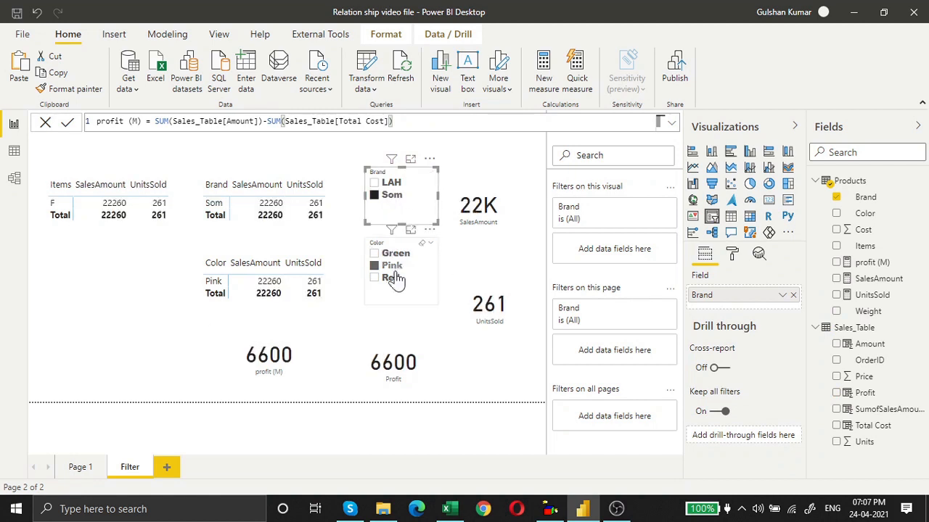
pyautogui.click(391, 253)
pyautogui.click(399, 267)
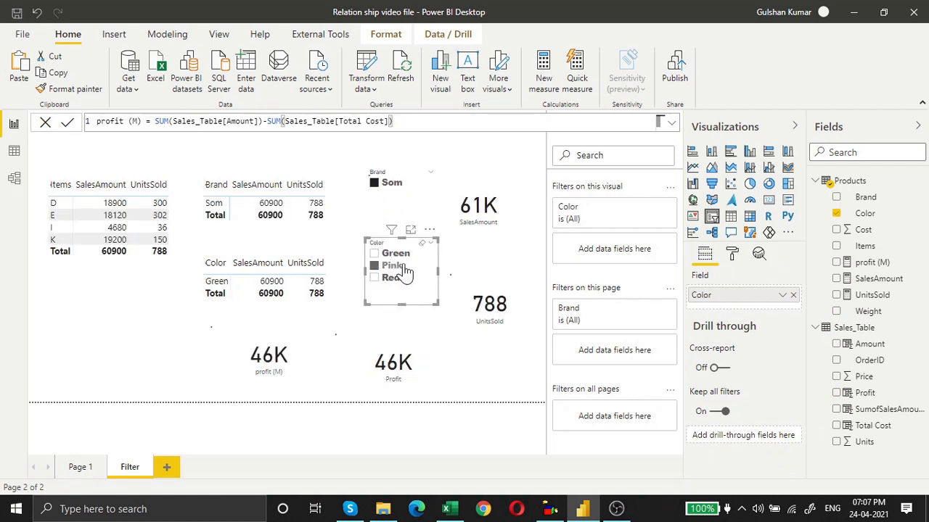
pyautogui.click(392, 280)
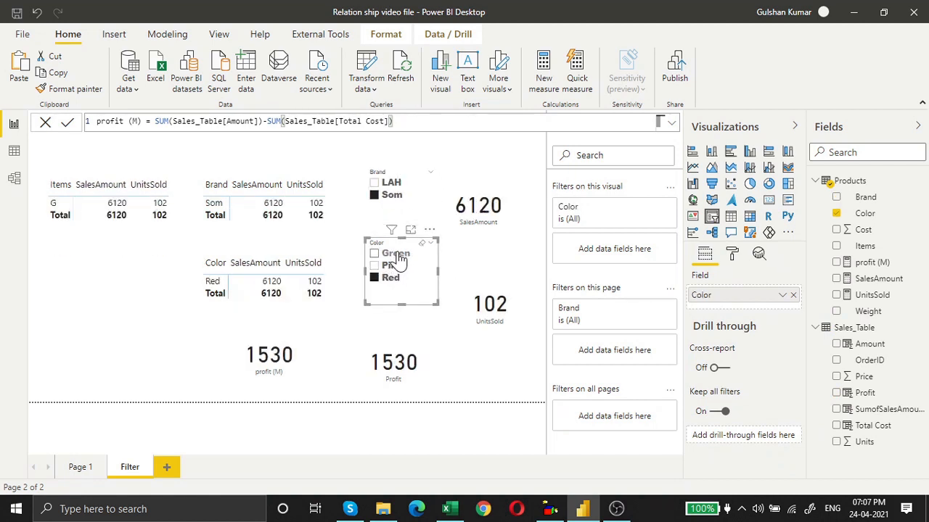
pyautogui.click(397, 256)
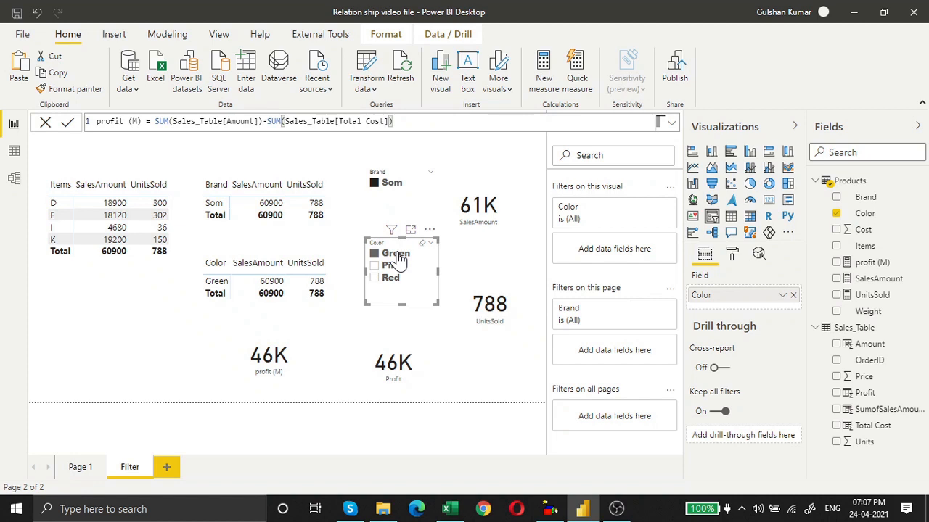